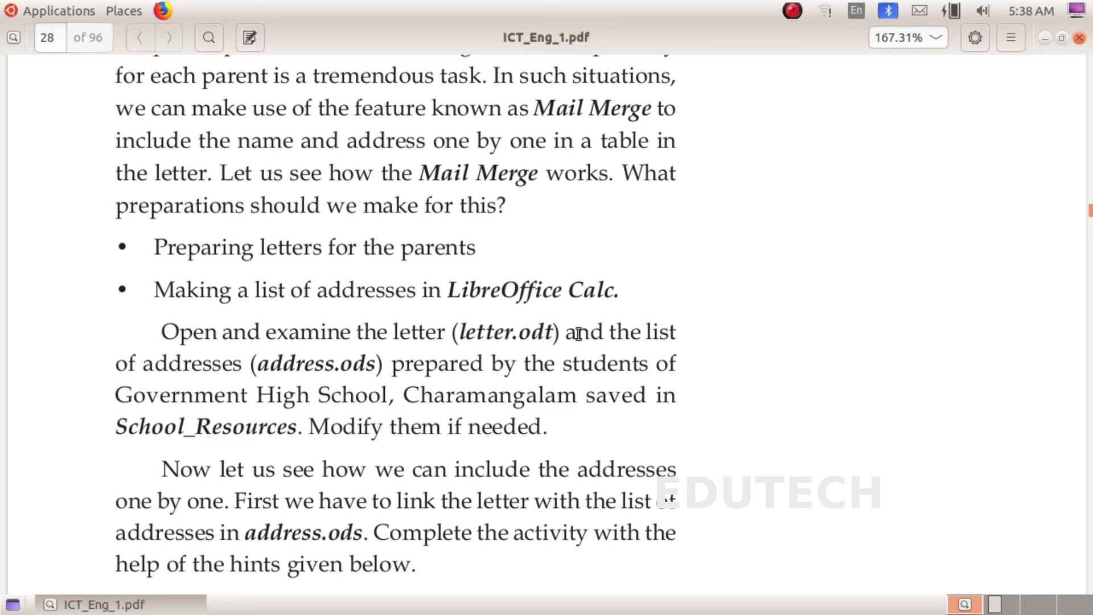
left_click_drag(554, 333, 466, 340)
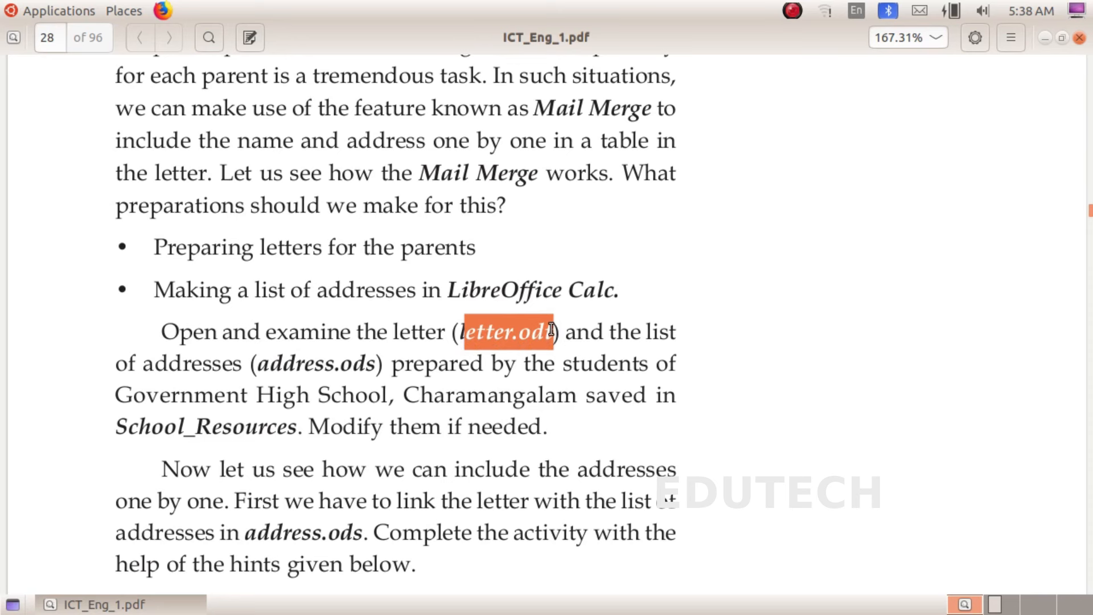
left_click(598, 348)
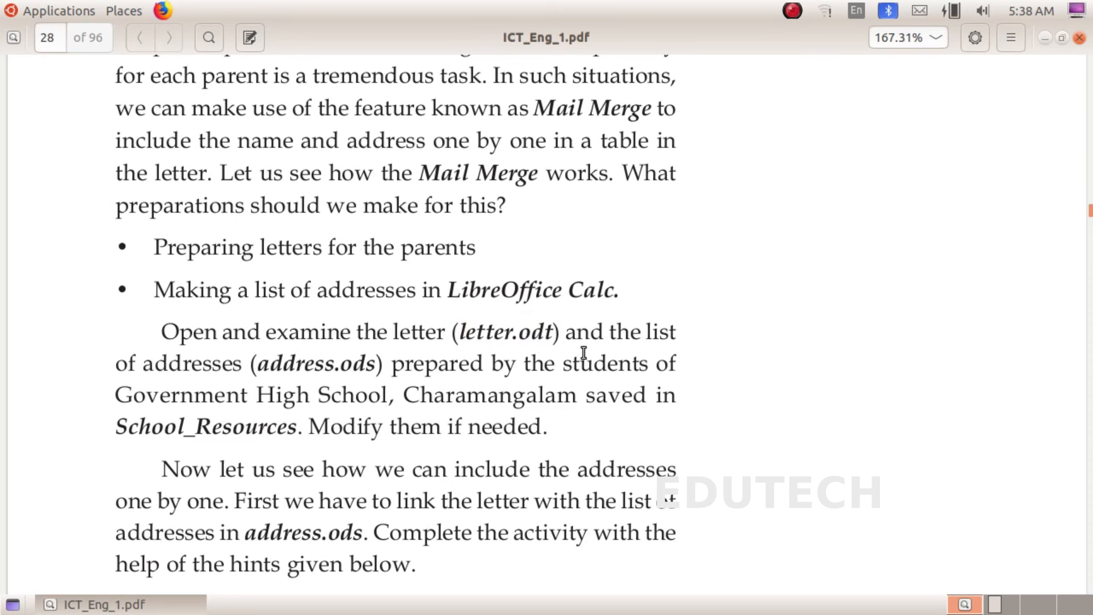
Step: Switch to the file manager and open the Standard_10 folder inside School_Resources in the home folder
left_click(129, 15)
left_click(130, 38)
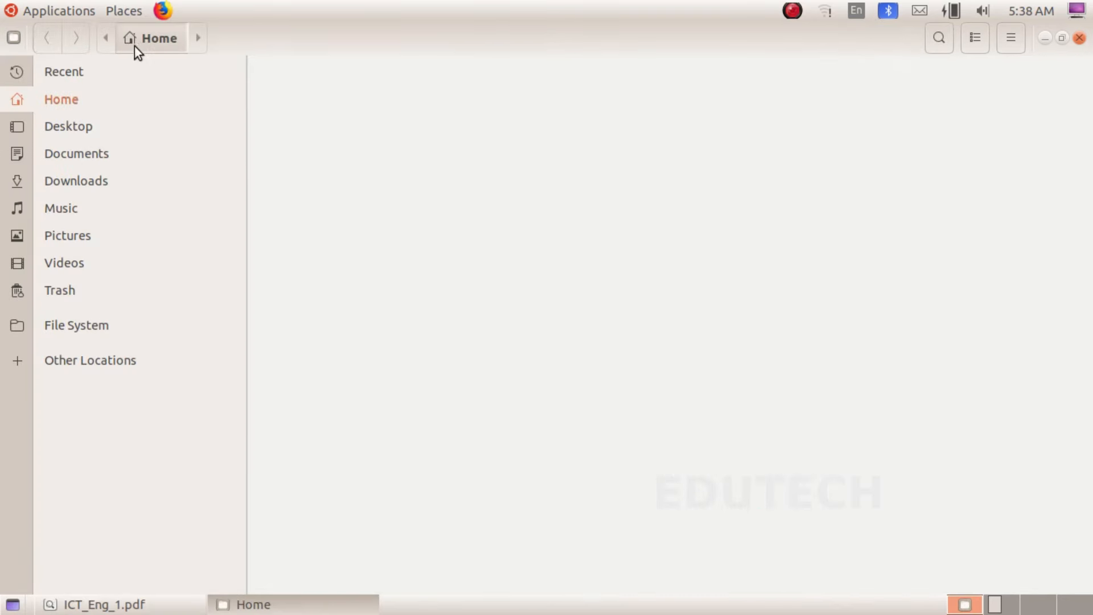
scroll(695, 414, "down", 10)
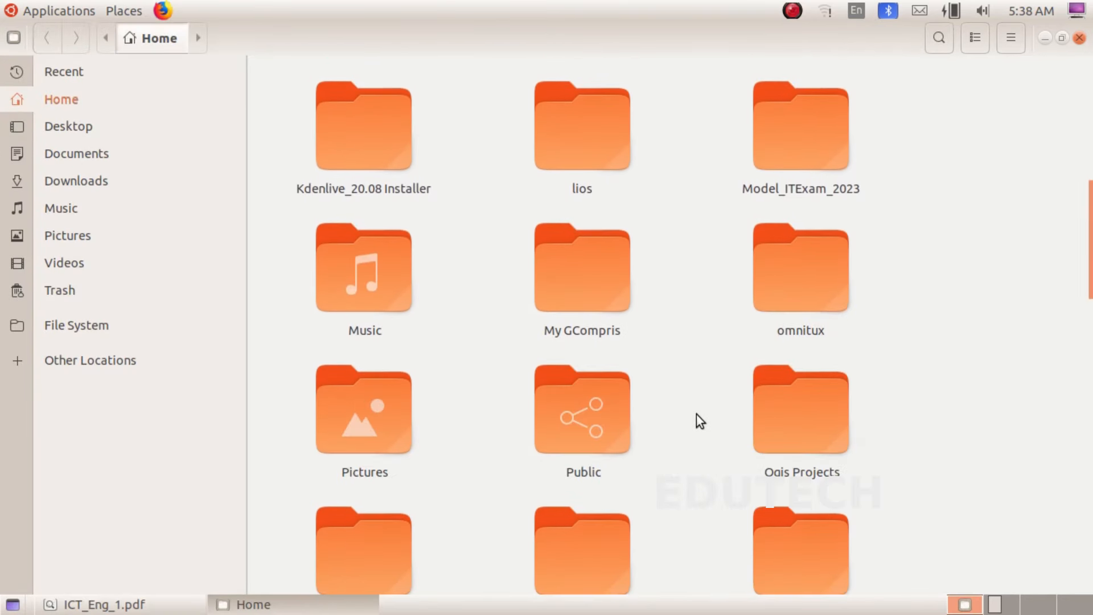
scroll(696, 414, "down", 5)
double_click(777, 371)
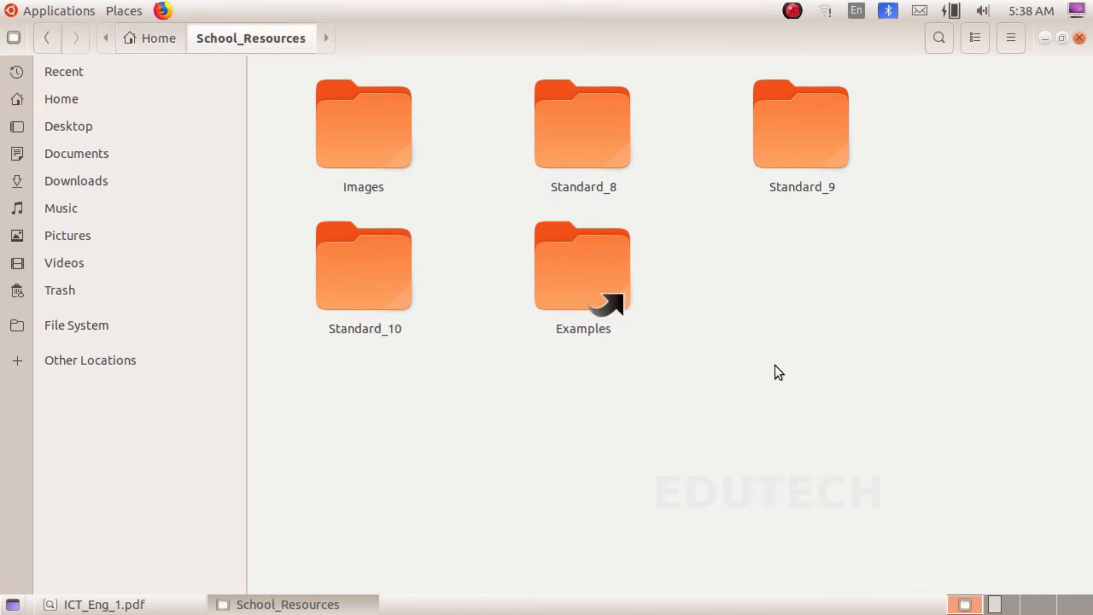
double_click(338, 270)
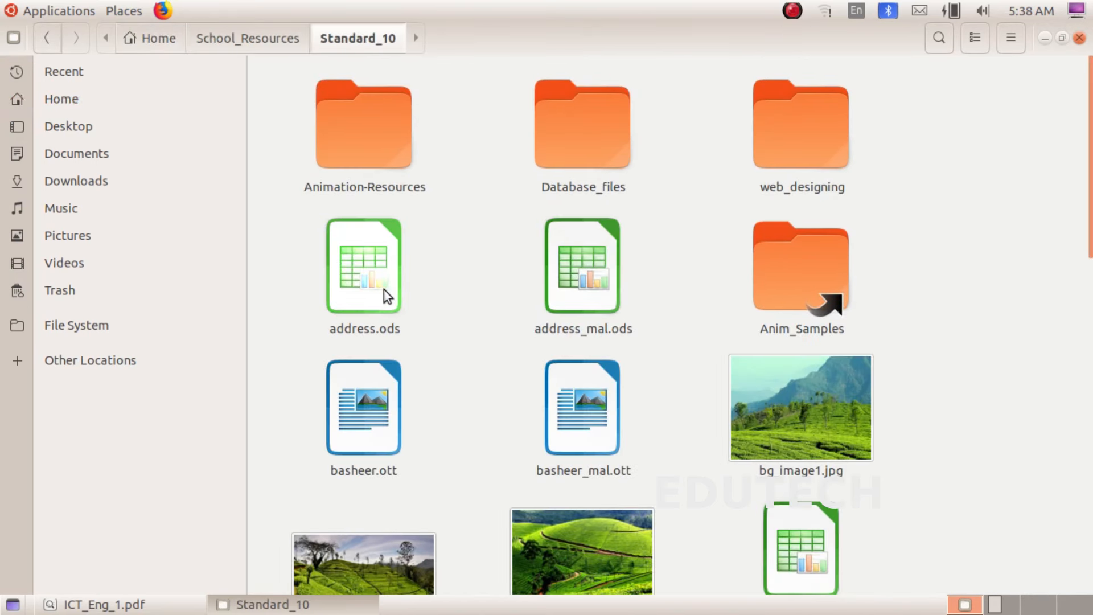
Step: Find letter.odt in the Standard_10 folder and open it in LibreOffice Writer
scroll(398, 309, "down", 7)
scroll(411, 316, "down", 5)
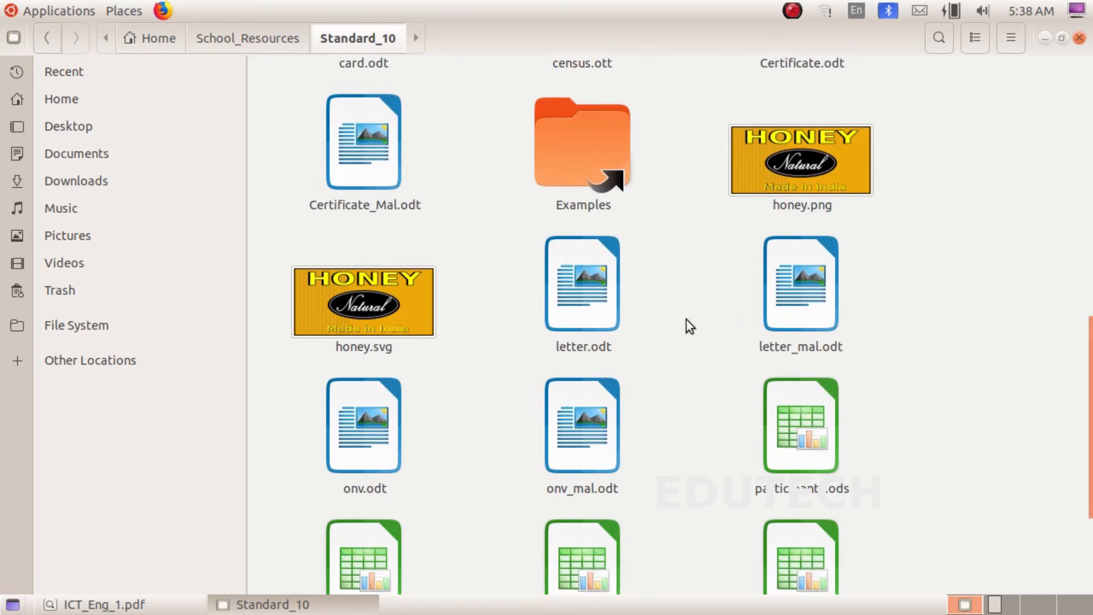
left_click(569, 272)
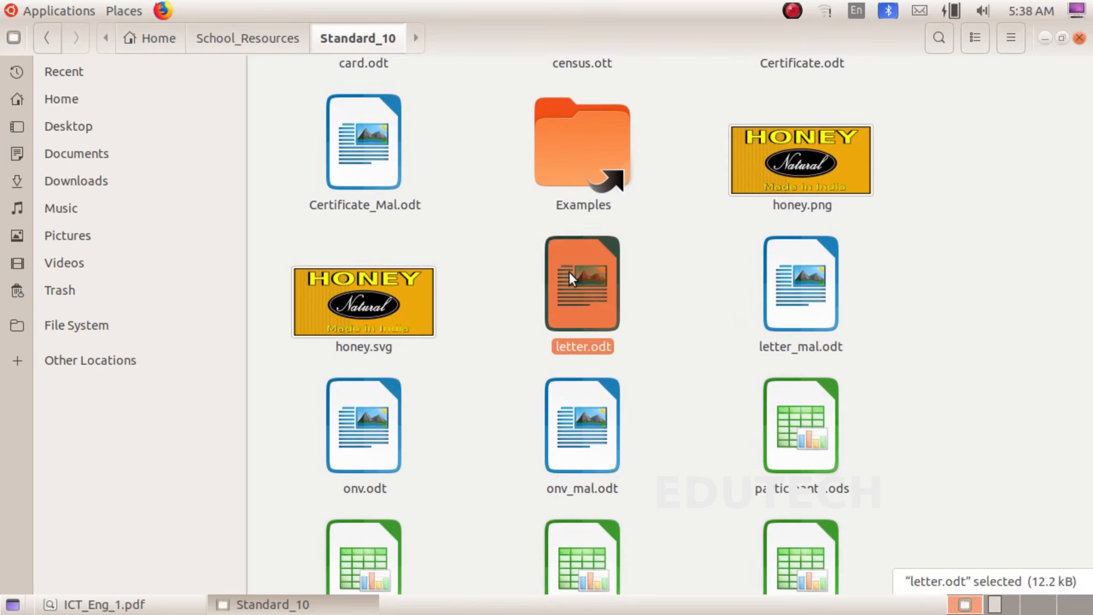
double_click(568, 272)
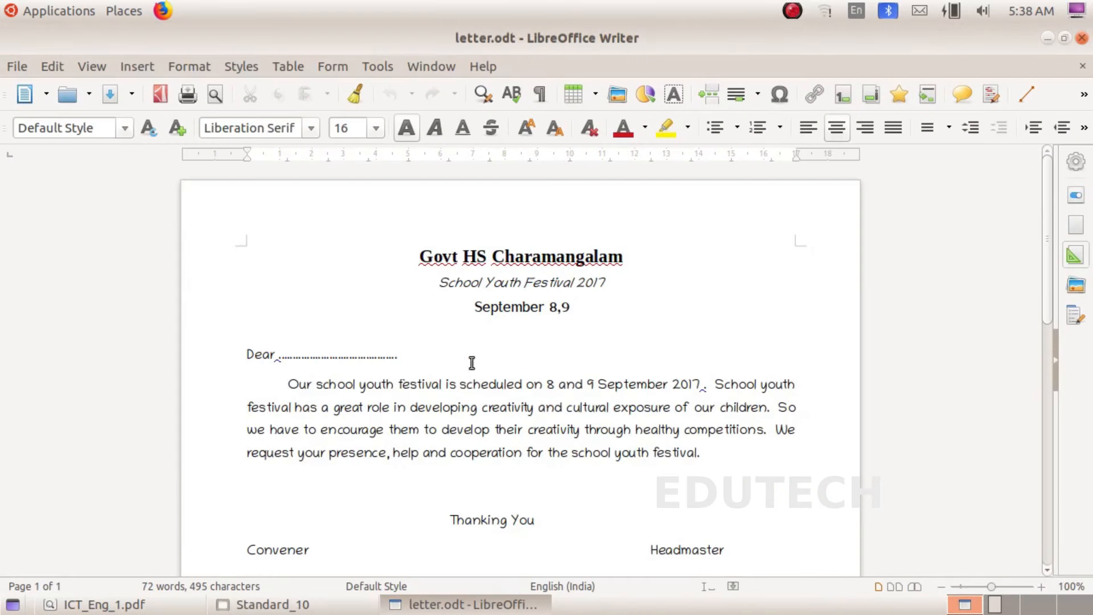
Step: Examine the letter from its heading to its end, noting the blanks after "Dear" and below "To"
scroll(580, 360, "down", 7)
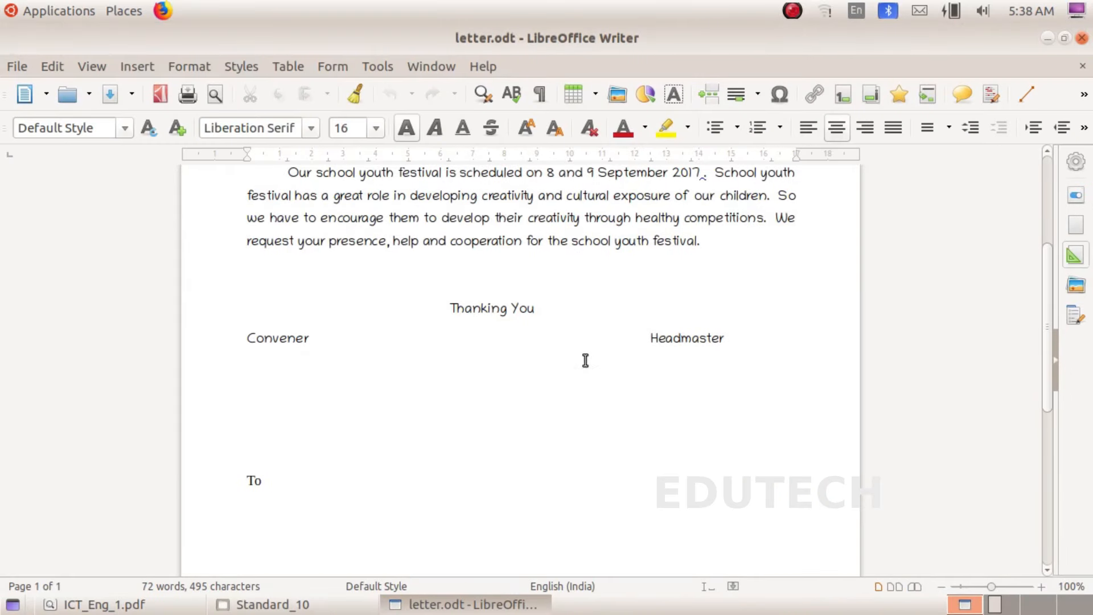
scroll(404, 288, "up", 4)
left_click(306, 269)
left_click(284, 258)
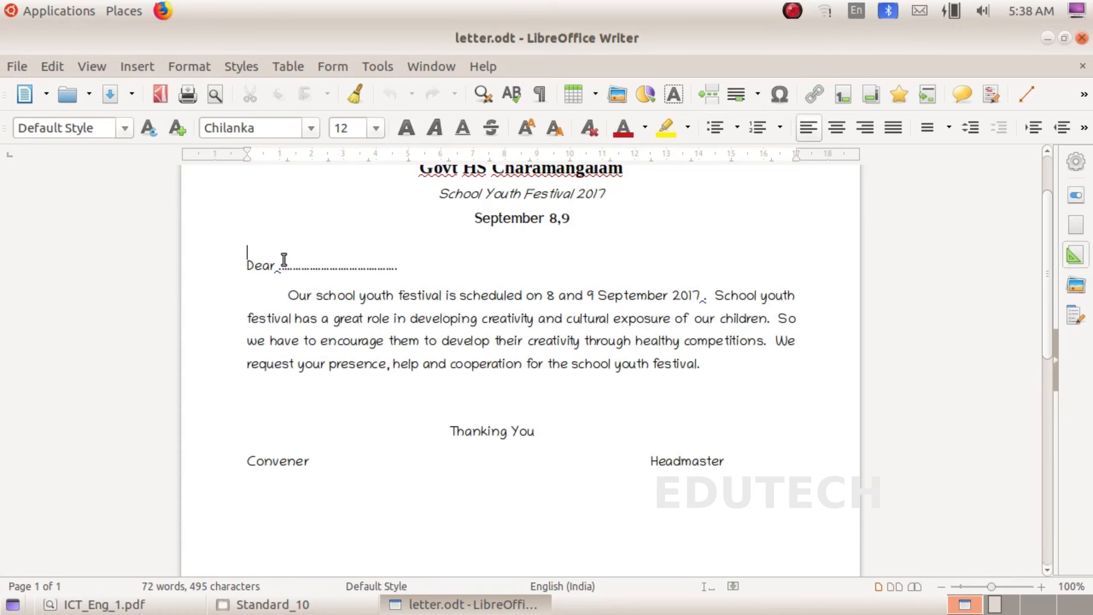
scroll(332, 274, "down", 5)
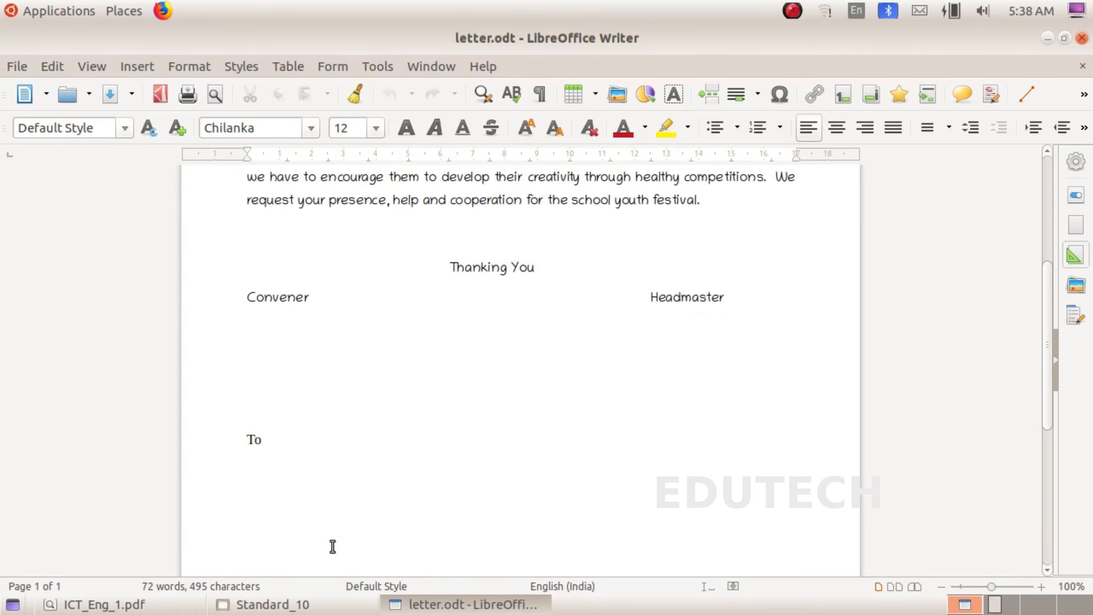
left_click(286, 458)
scroll(477, 447, "down", 3)
scroll(477, 447, "up", 8)
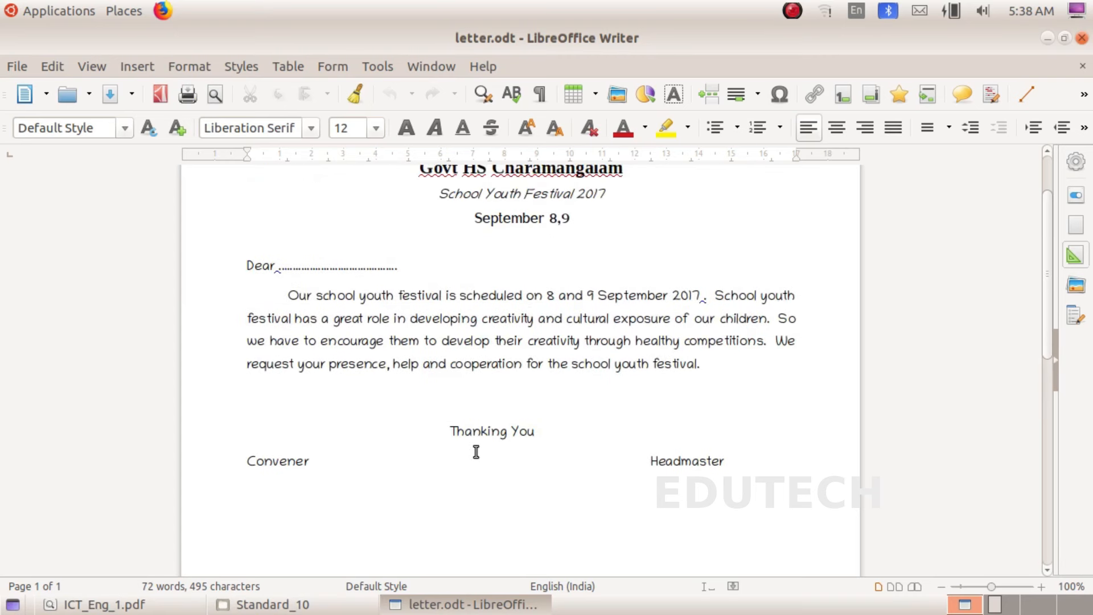
scroll(477, 451, "up", 3)
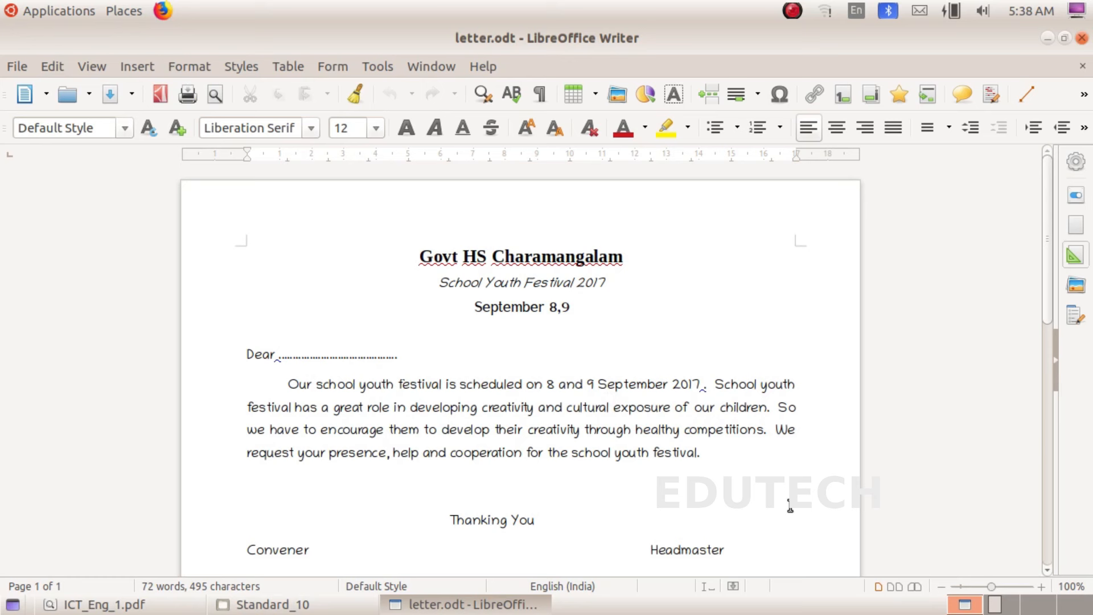
scroll(790, 505, "down", 1)
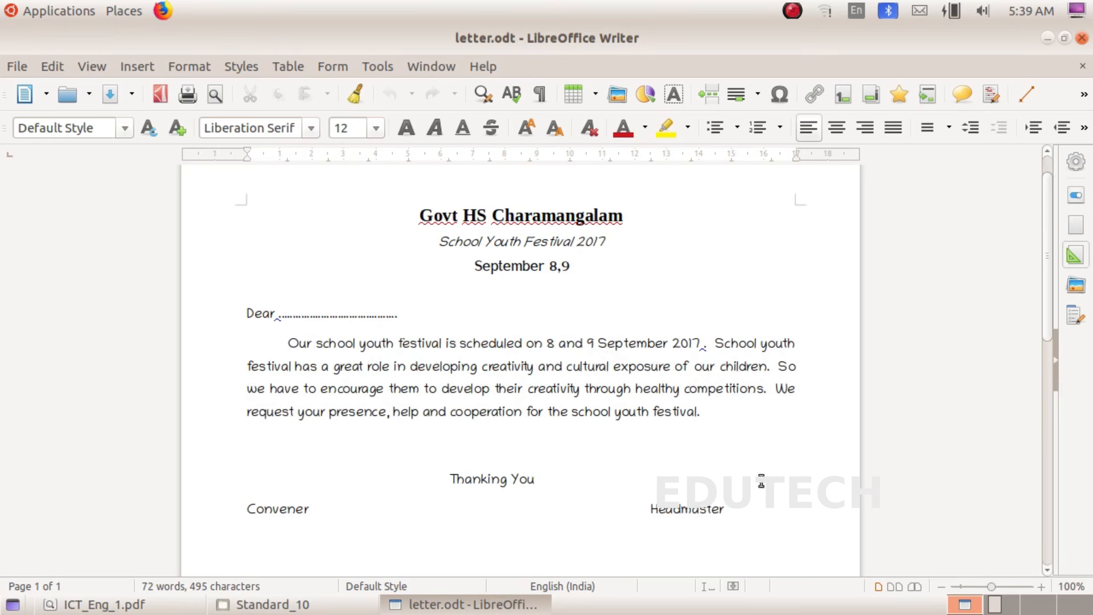
Step: Open the full Fields dialog for inserting more fields and show its database options for mail merge fields
left_click(130, 65)
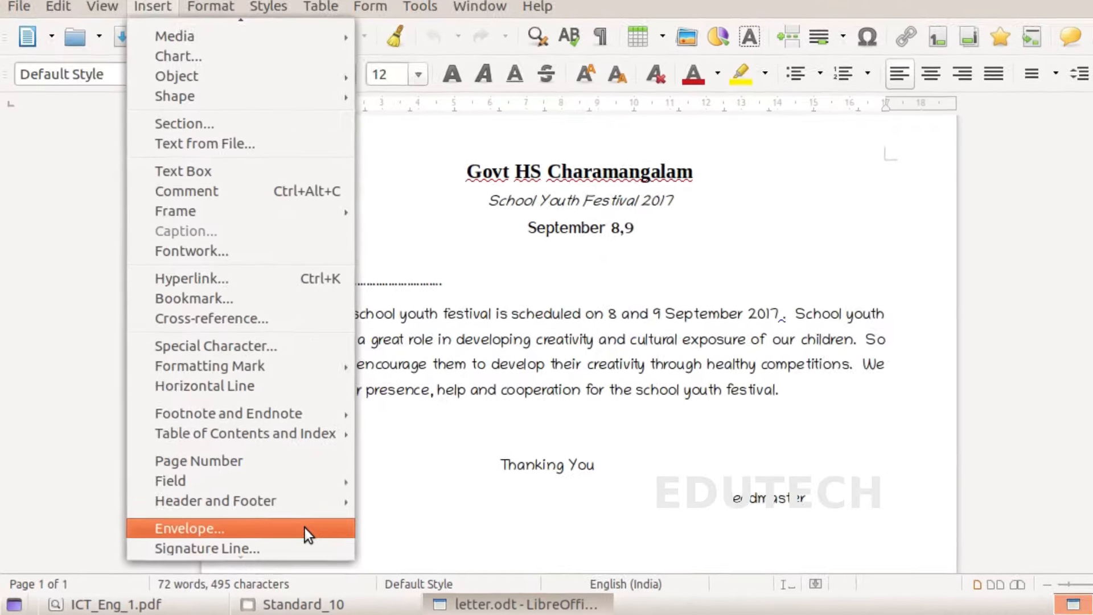
mouse_move(277, 496)
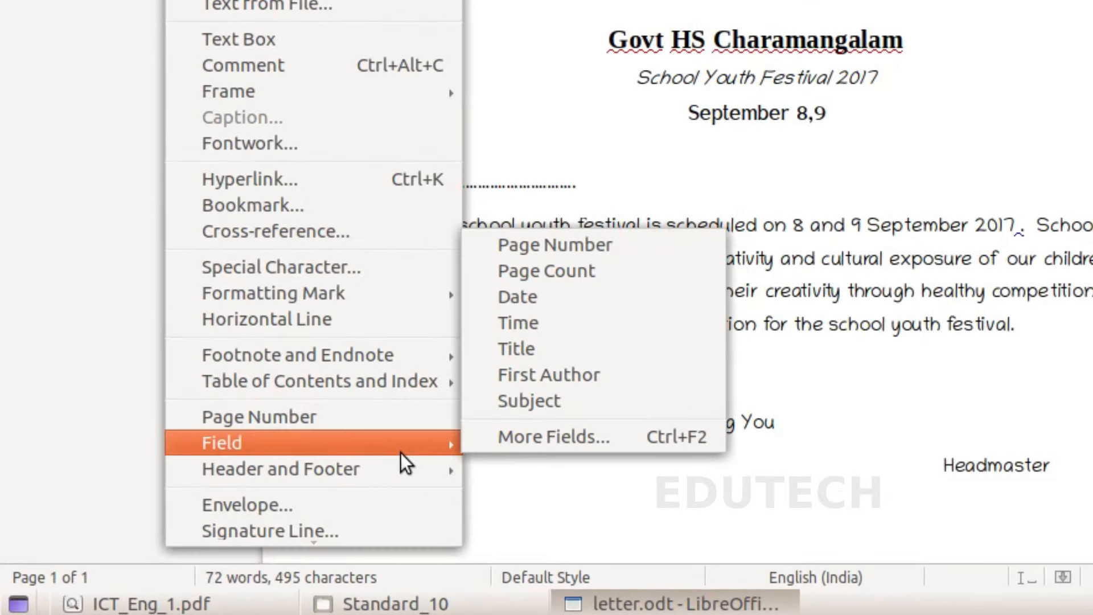
left_click(504, 436)
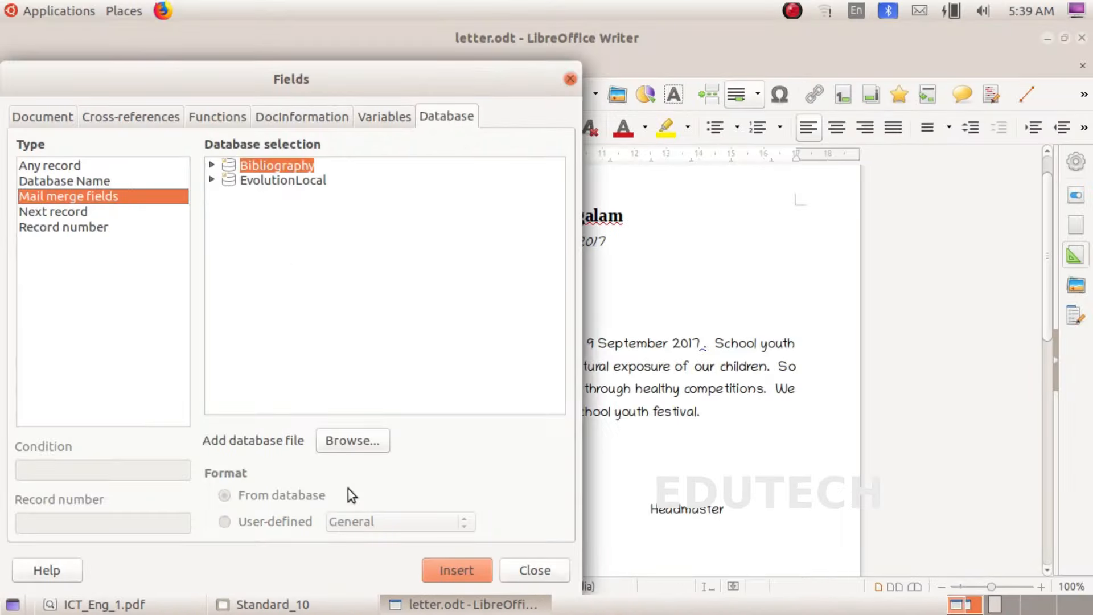
left_click(19, 121)
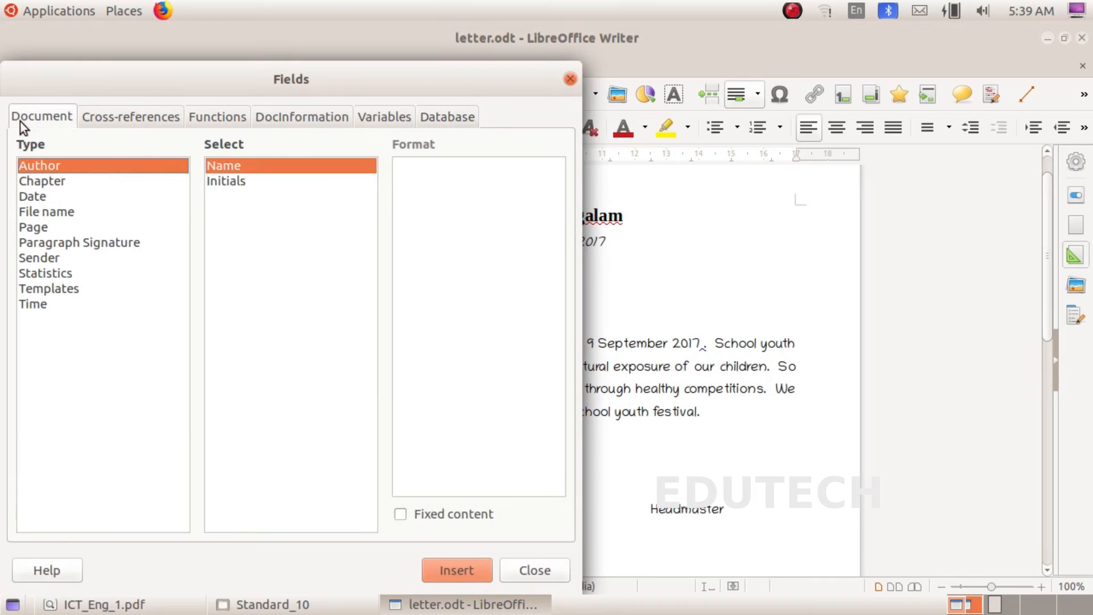
left_click_drag(144, 74, 352, 37)
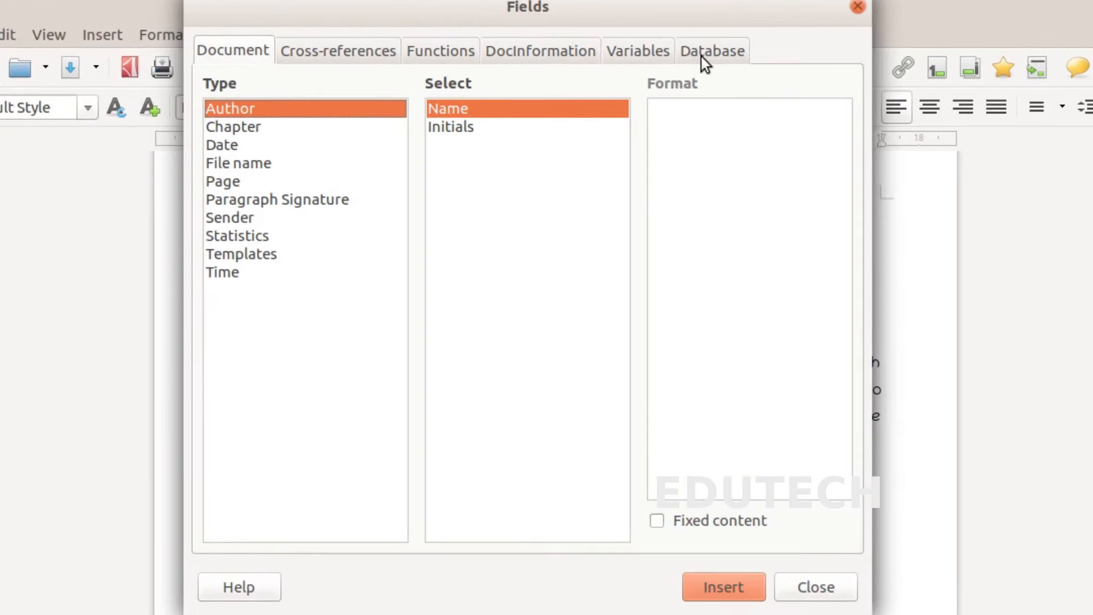
left_click(649, 80)
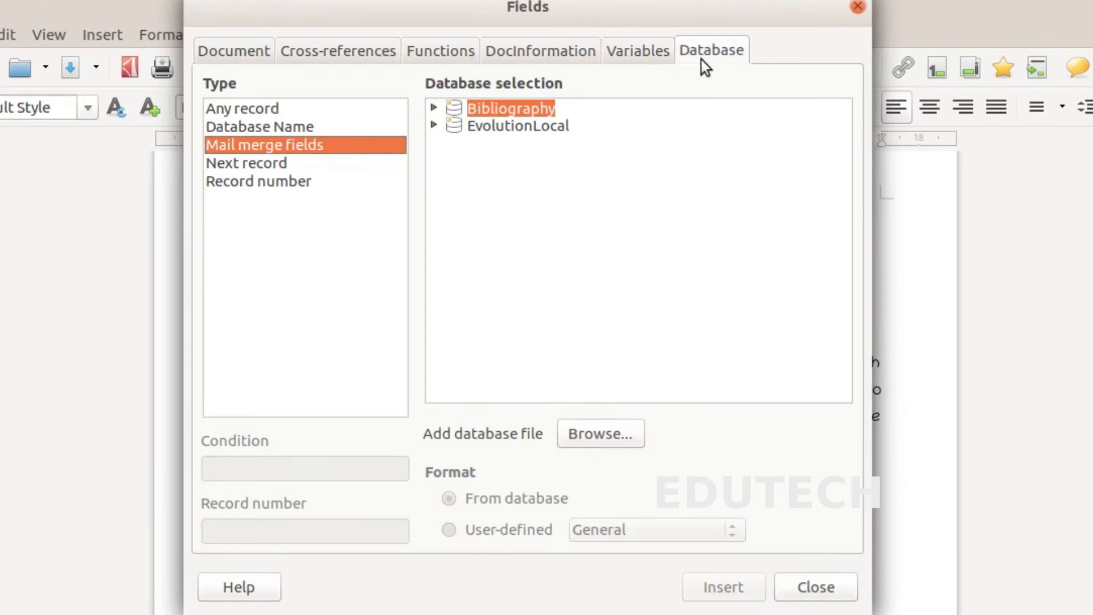
Step: Add address.ods from School_Resources/Standard_10 in the home folder as a database file for the fields
left_click_drag(236, 387, 387, 395)
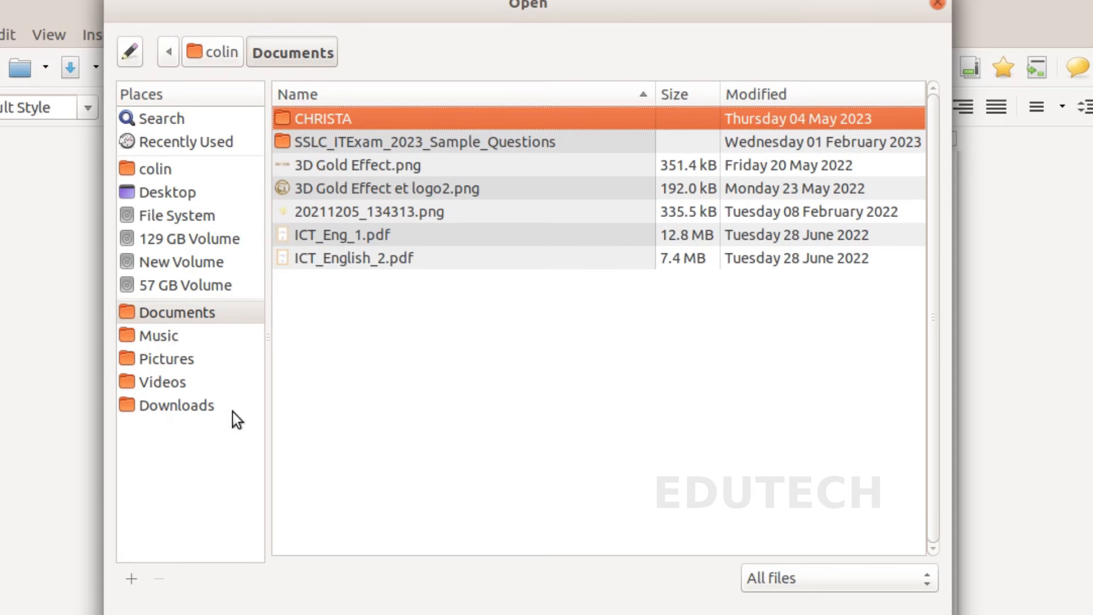
left_click(153, 169)
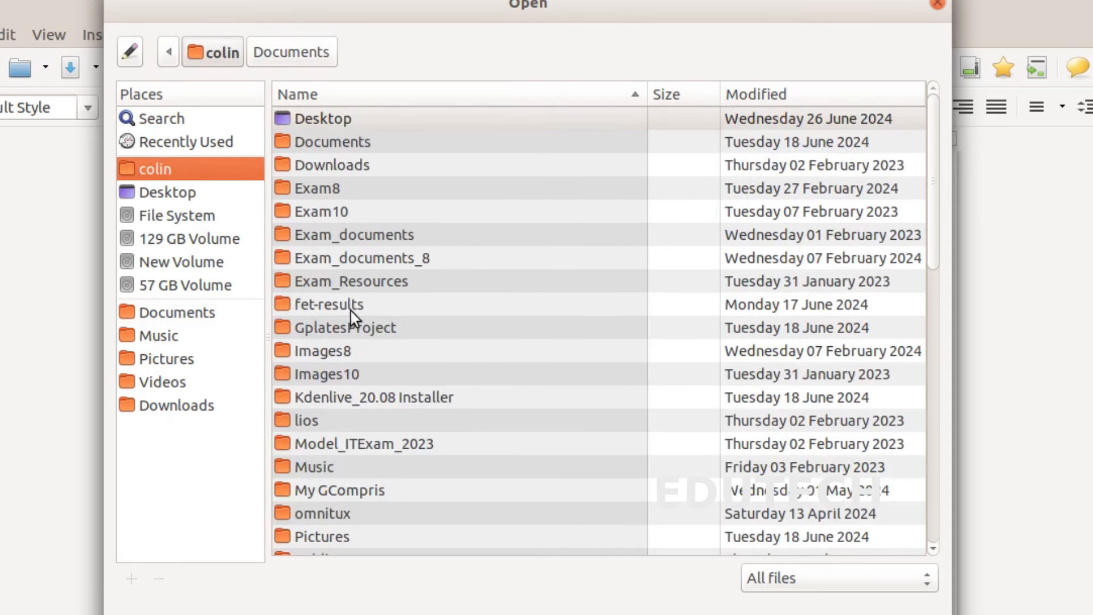
scroll(371, 332, "down", 3)
double_click(402, 412)
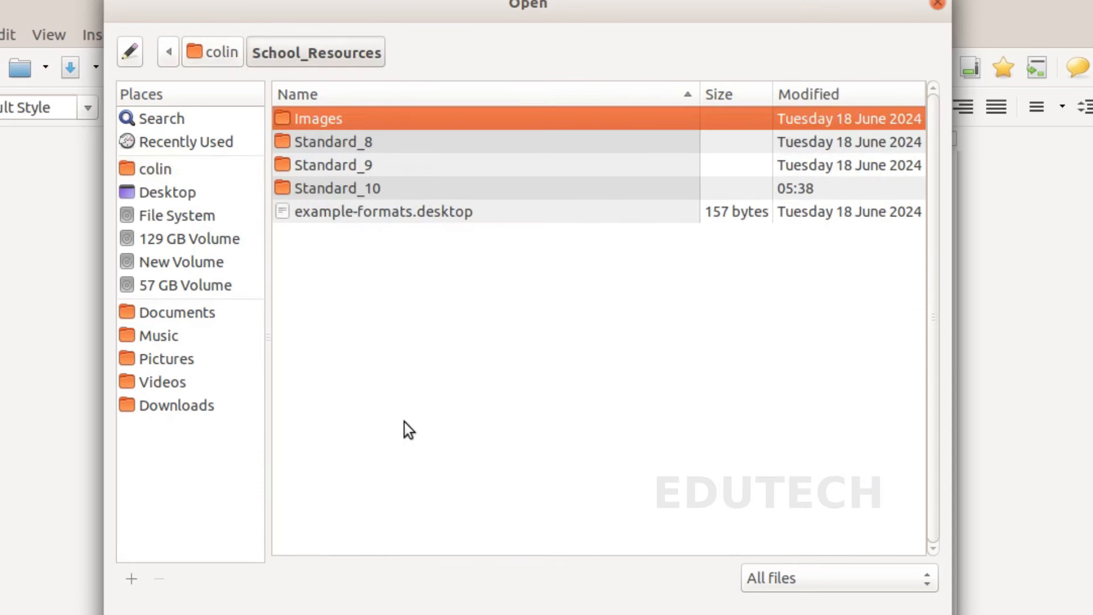
double_click(323, 183)
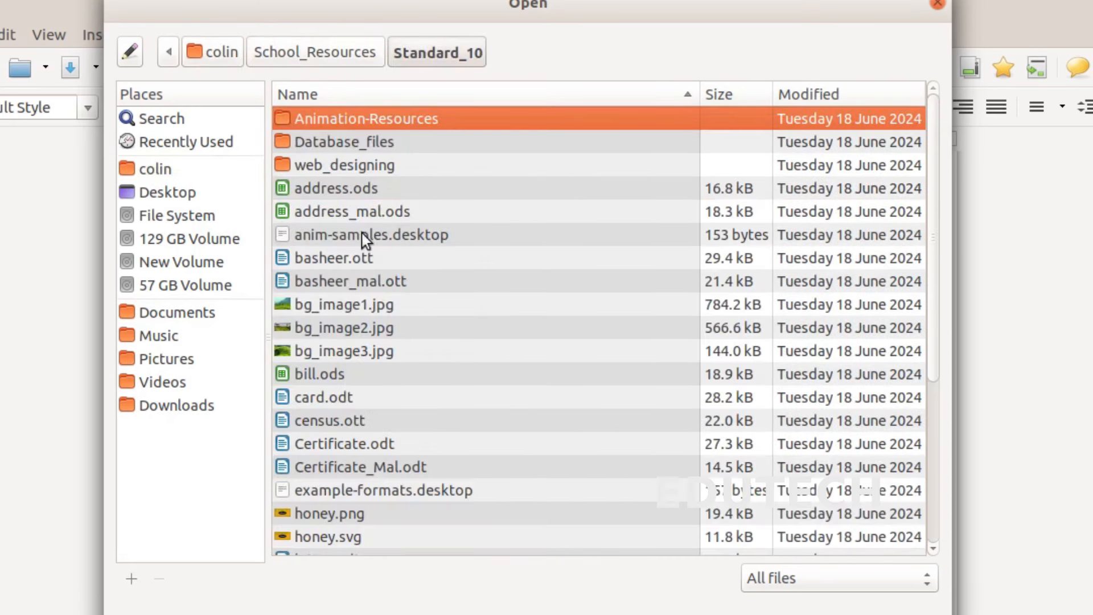
left_click(353, 191)
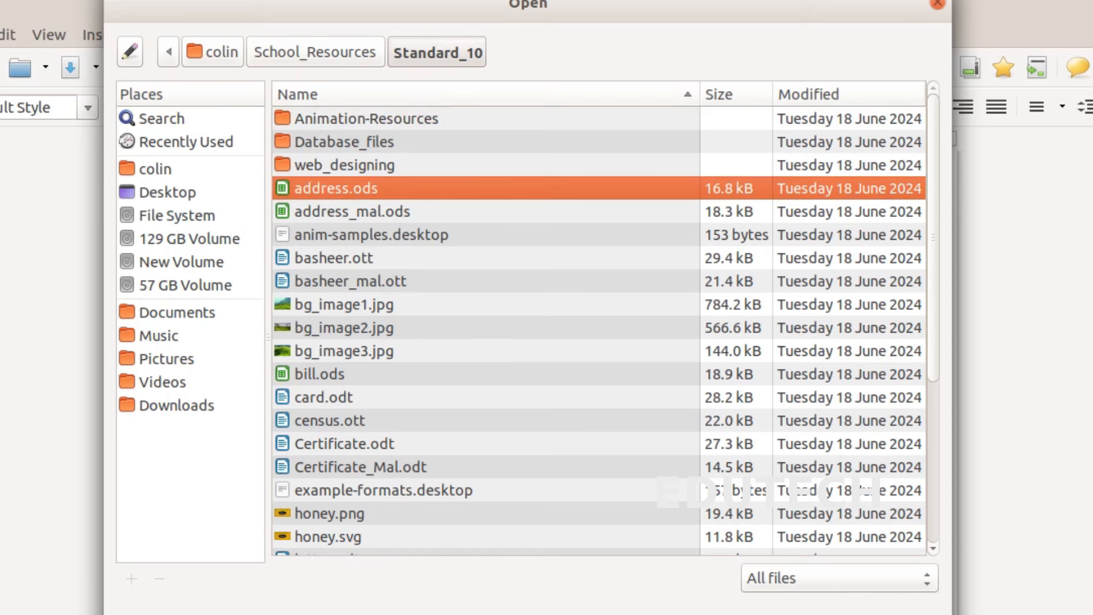
key("Return")
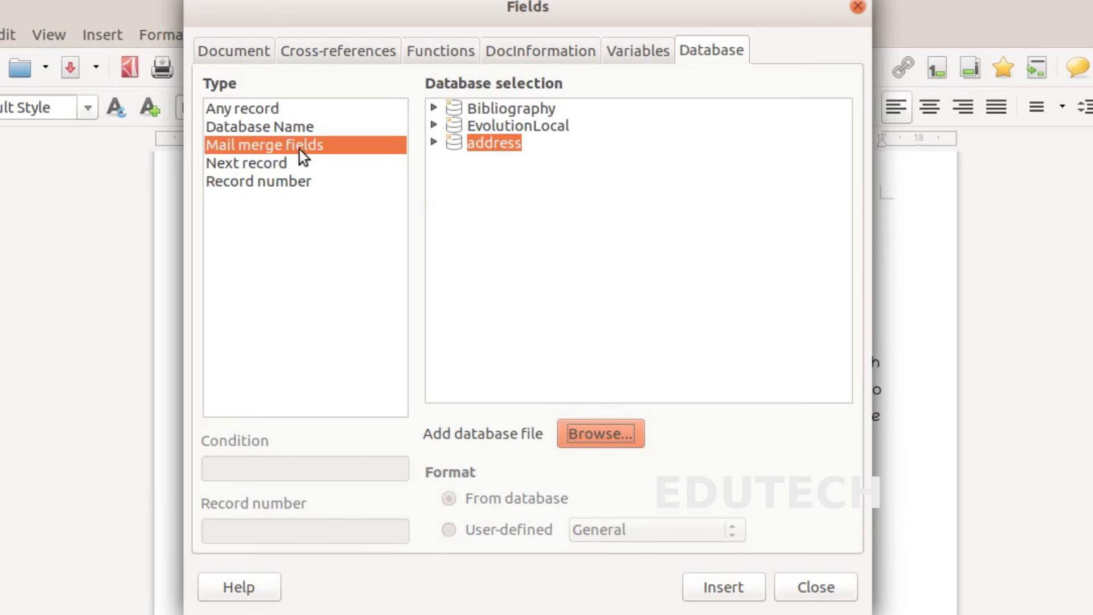
Step: With the Mail merge fields type chosen, expand Sheet1 of the address database and move the dialog off the letter's salutation
left_click(242, 150)
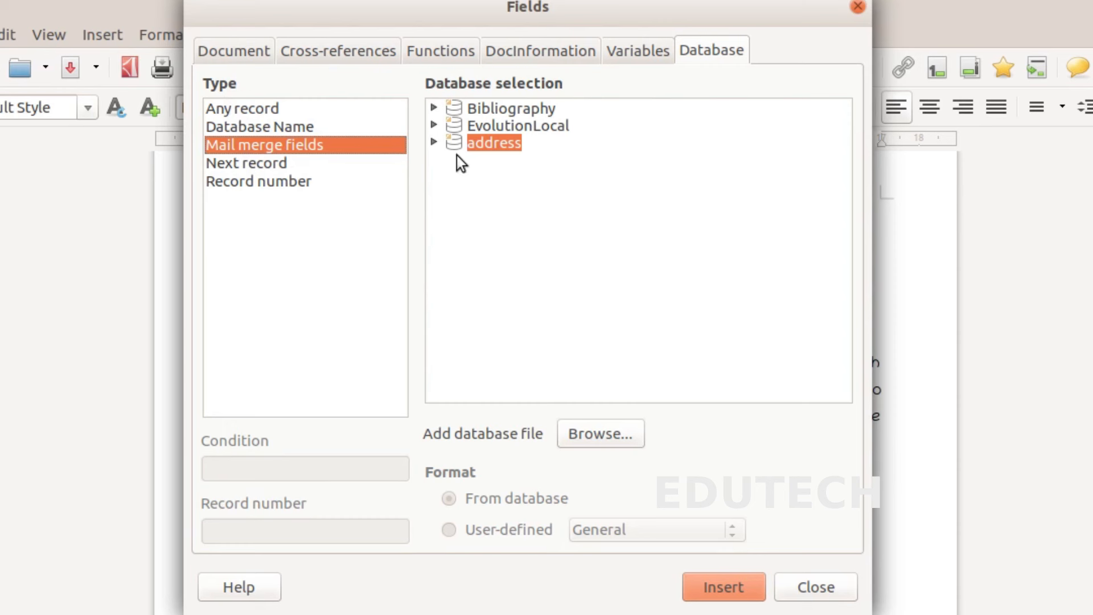
left_click(433, 142)
left_click(455, 160)
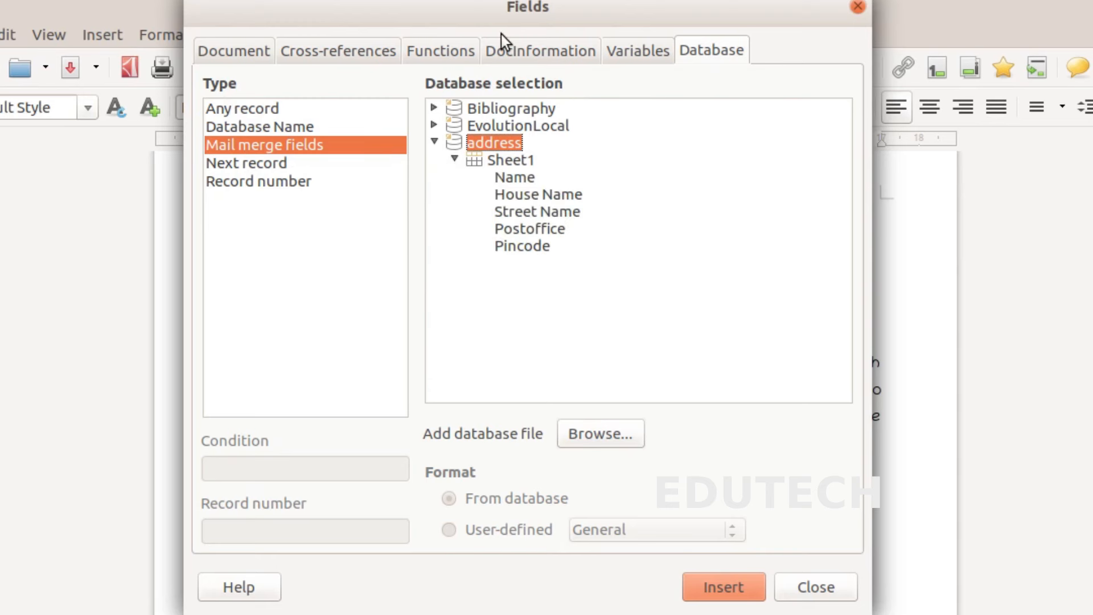
left_click_drag(587, 7, 915, 26)
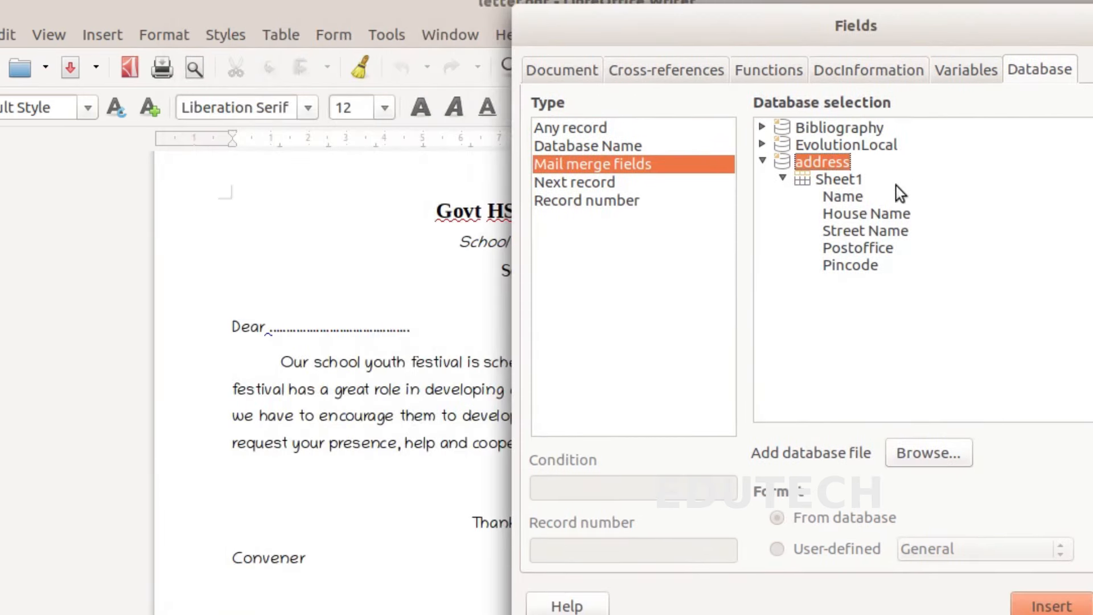
Step: Insert the Name mail merge field from Sheet1 in the blank after "Dear" and on the line below "To"
left_click(274, 325)
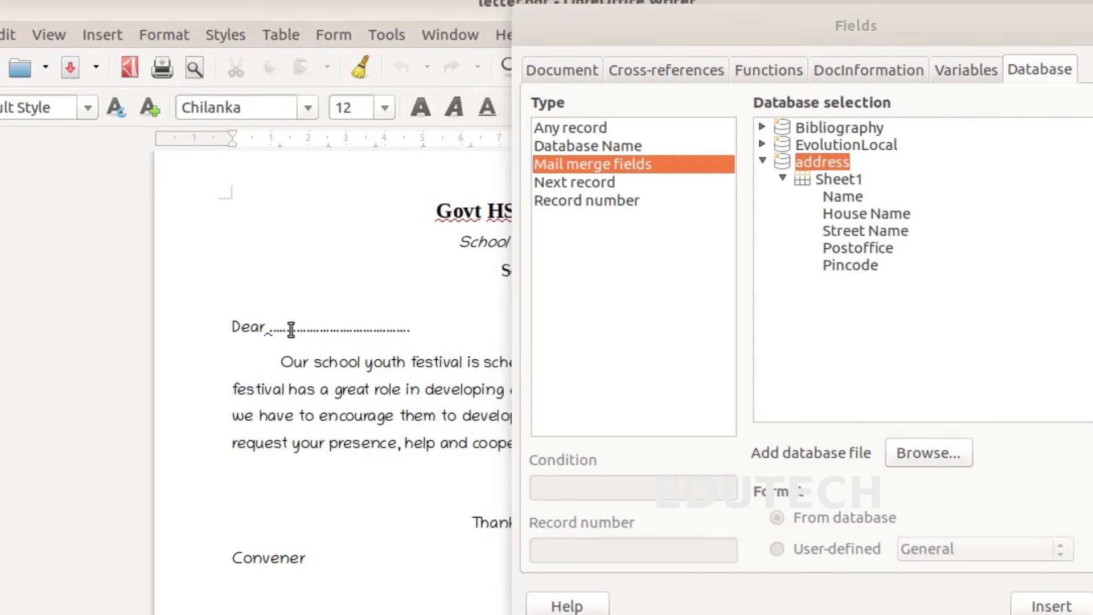
left_click(840, 197)
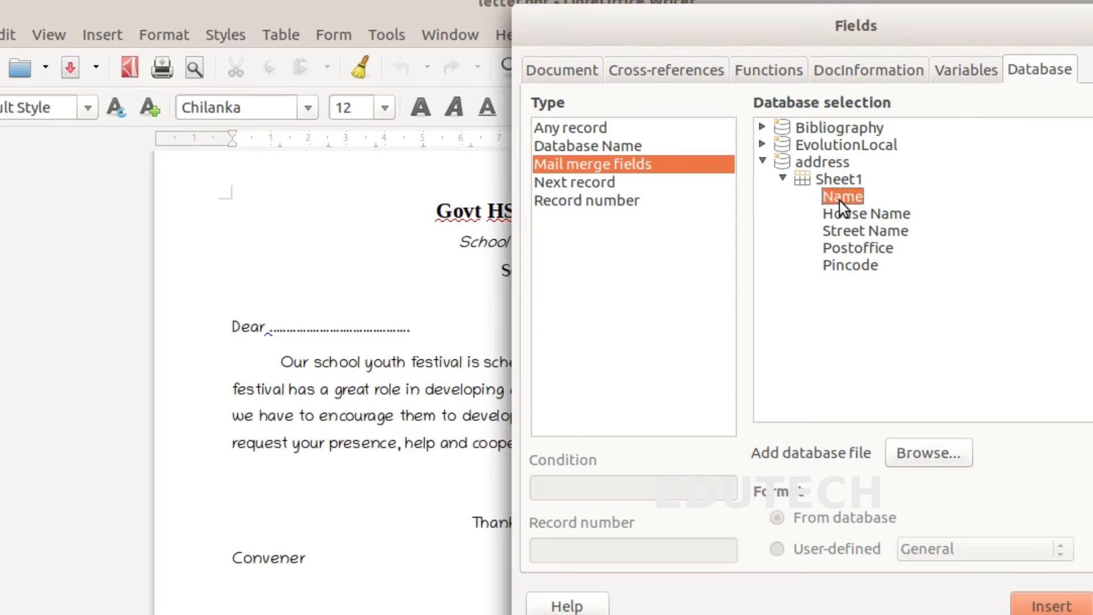
left_click(1052, 606)
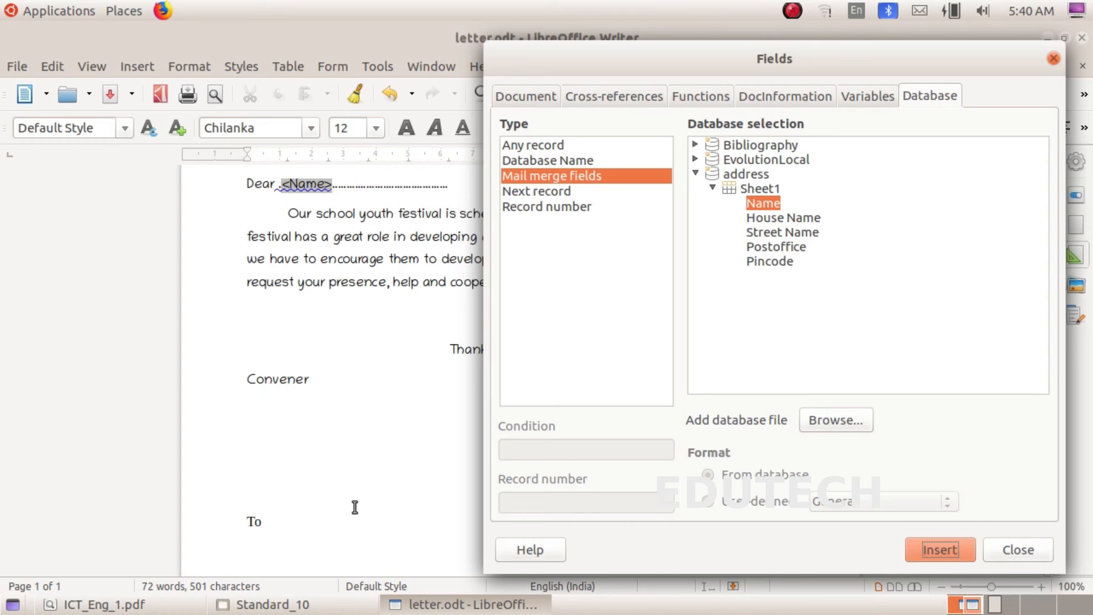
left_click(296, 544)
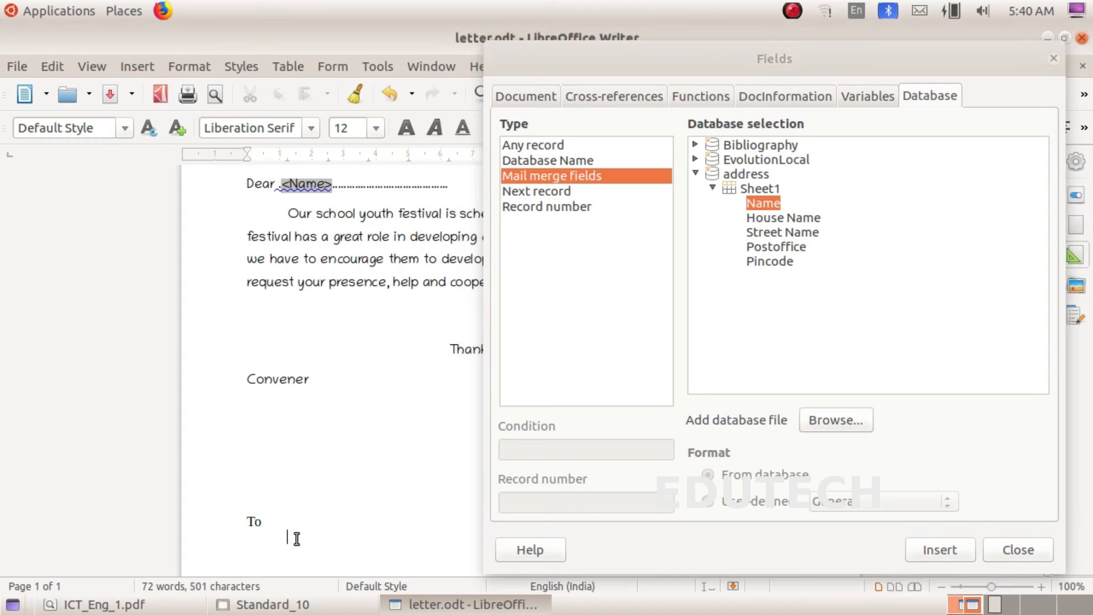
double_click(773, 205)
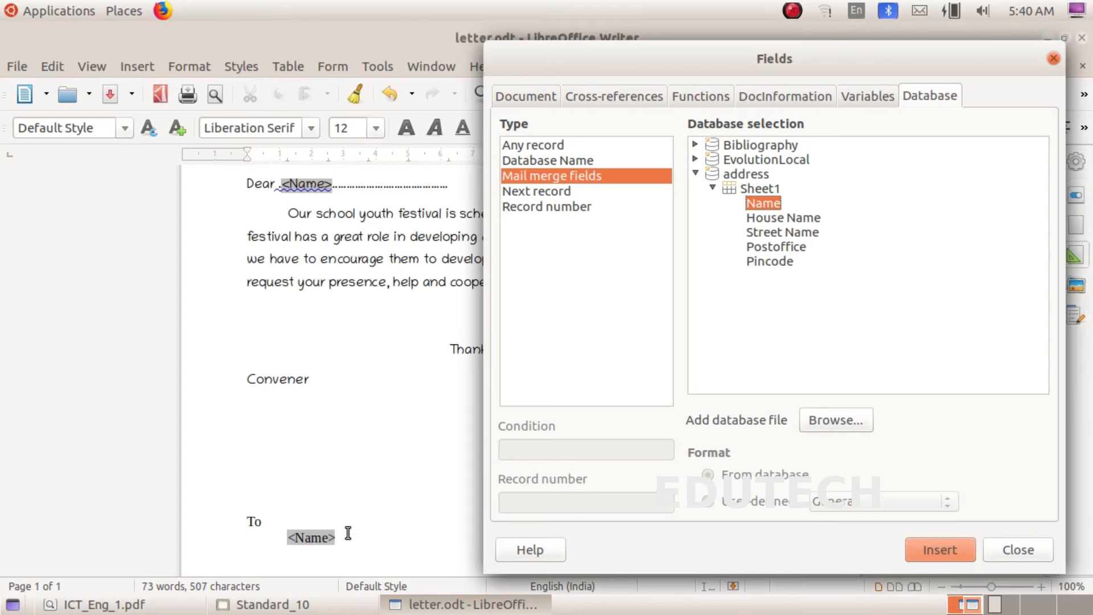
Step: Insert the House Name and Street Name merge fields on separate indented lines below the Name field in the address block
key("Return")
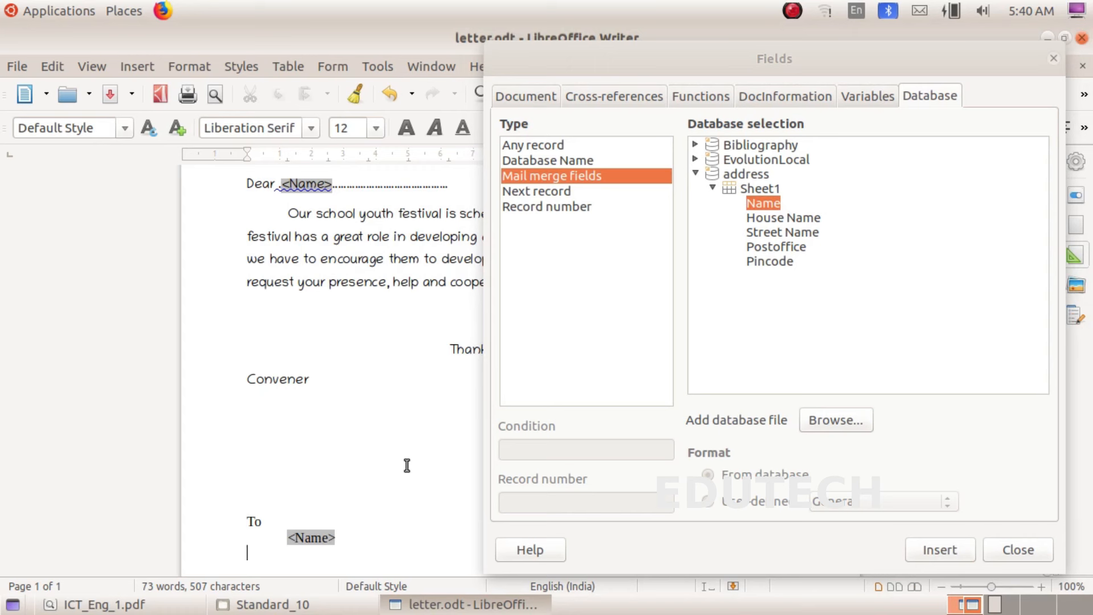
key("Tab")
double_click(769, 221)
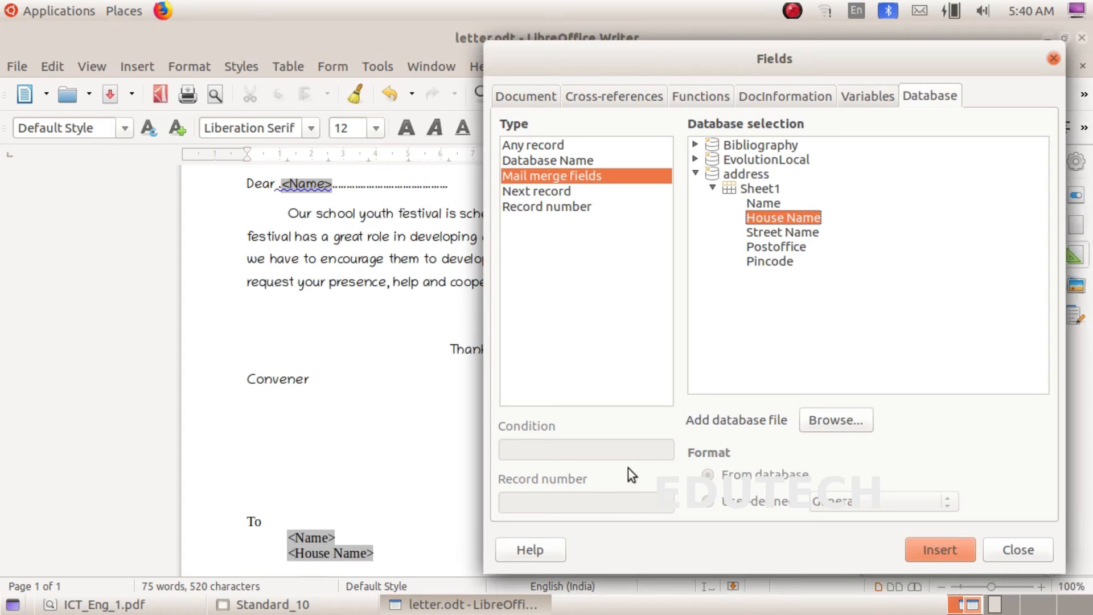
scroll(451, 500, "down", 3)
left_click(406, 467)
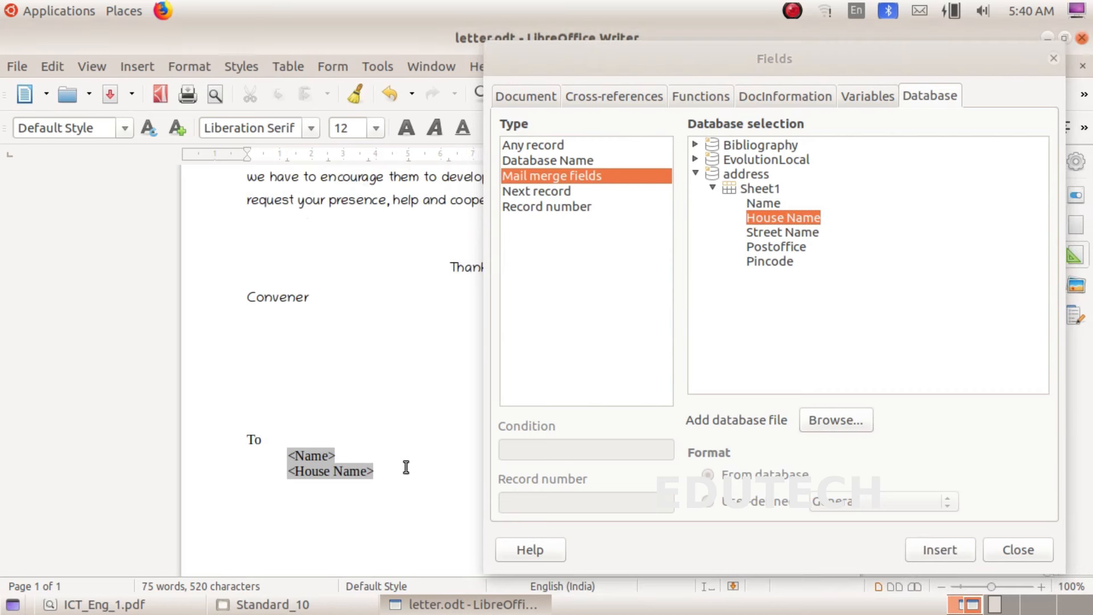
key("Tab")
double_click(788, 231)
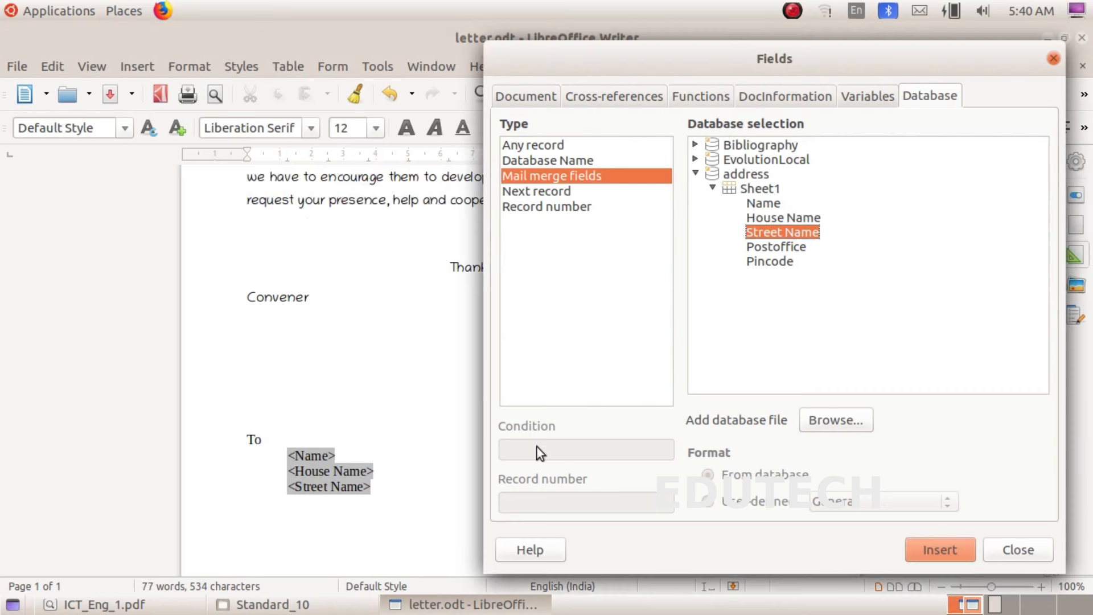
Step: Insert the Postoffice merge field on a new line below Street Name and indent it to match the other address lines
left_click(386, 492)
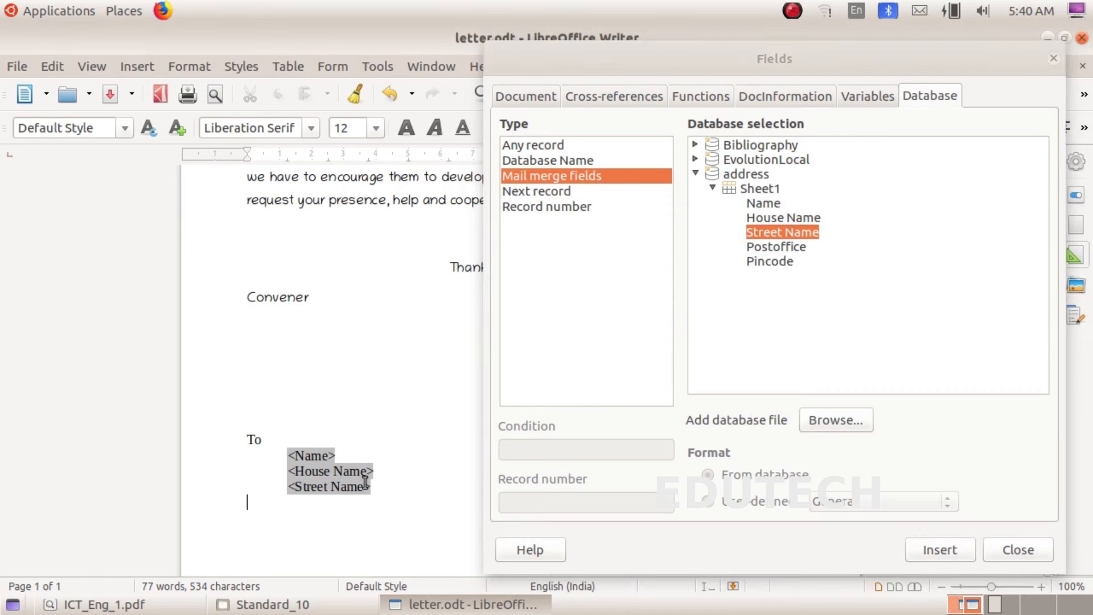
double_click(747, 248)
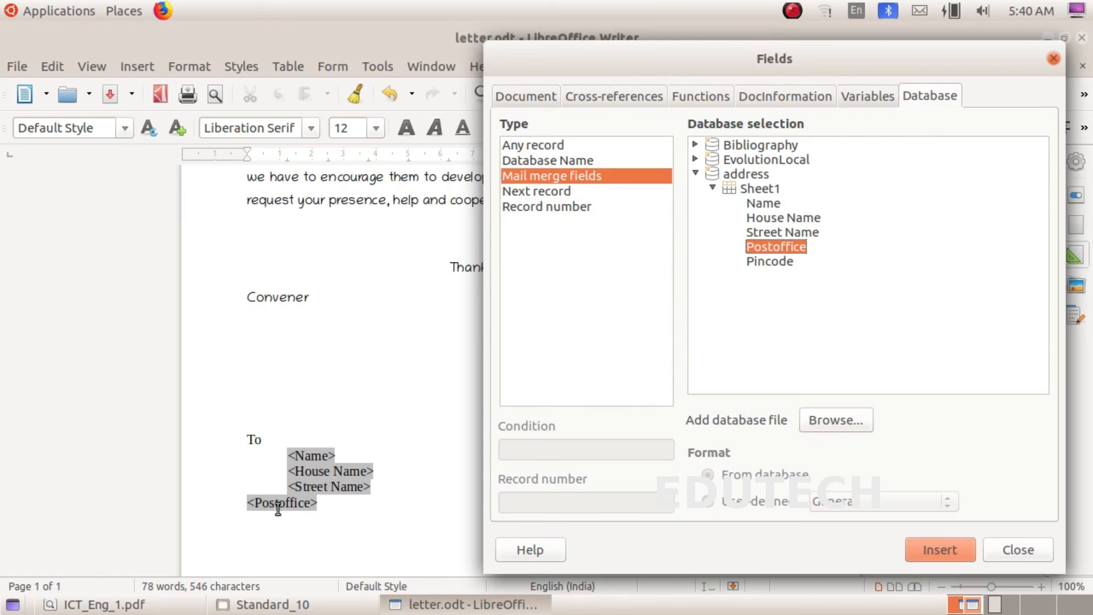
left_click(242, 500)
key("Tab")
left_click(373, 508)
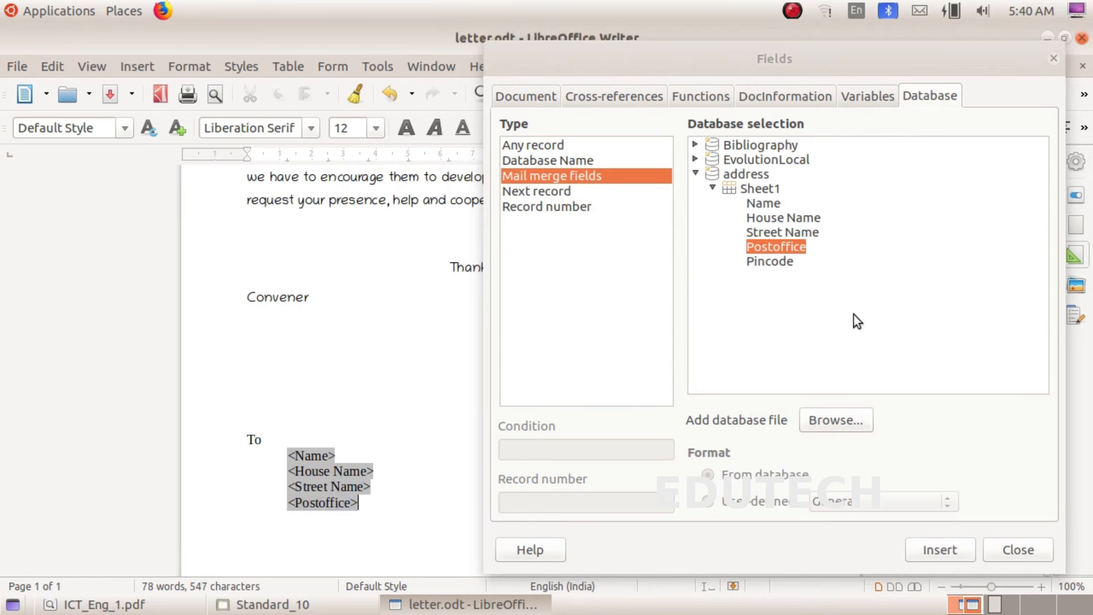
Step: Insert the Pincode merge field directly after Postoffice and close the Fields dialog
left_click(786, 260)
double_click(785, 260)
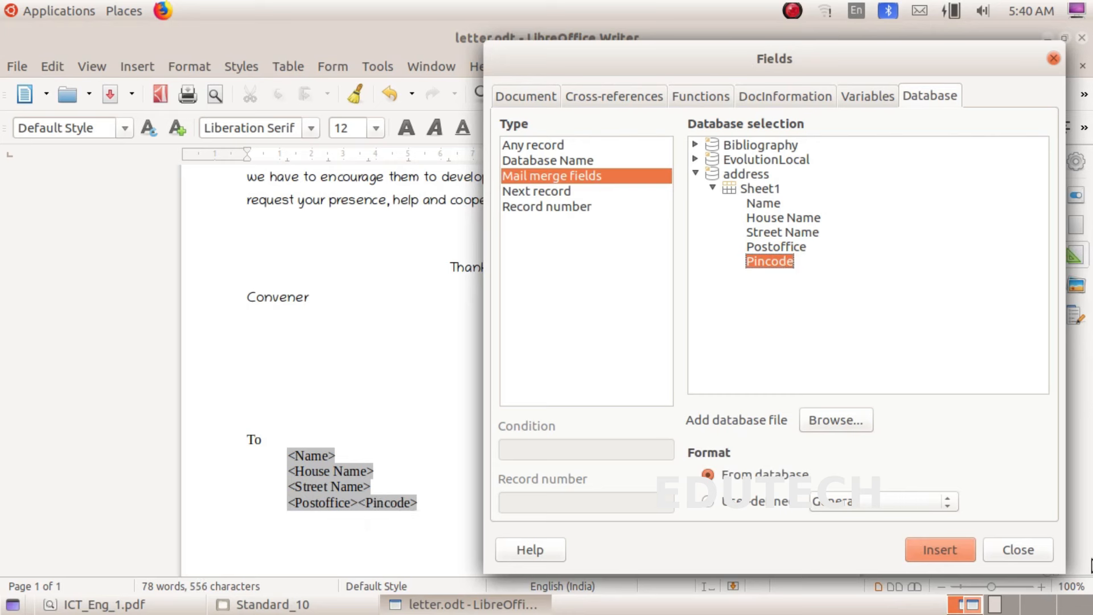
left_click(995, 554)
Step: Print the document as a form letter for all records, with output to a file saved as a single document
scroll(288, 423, "up", 4)
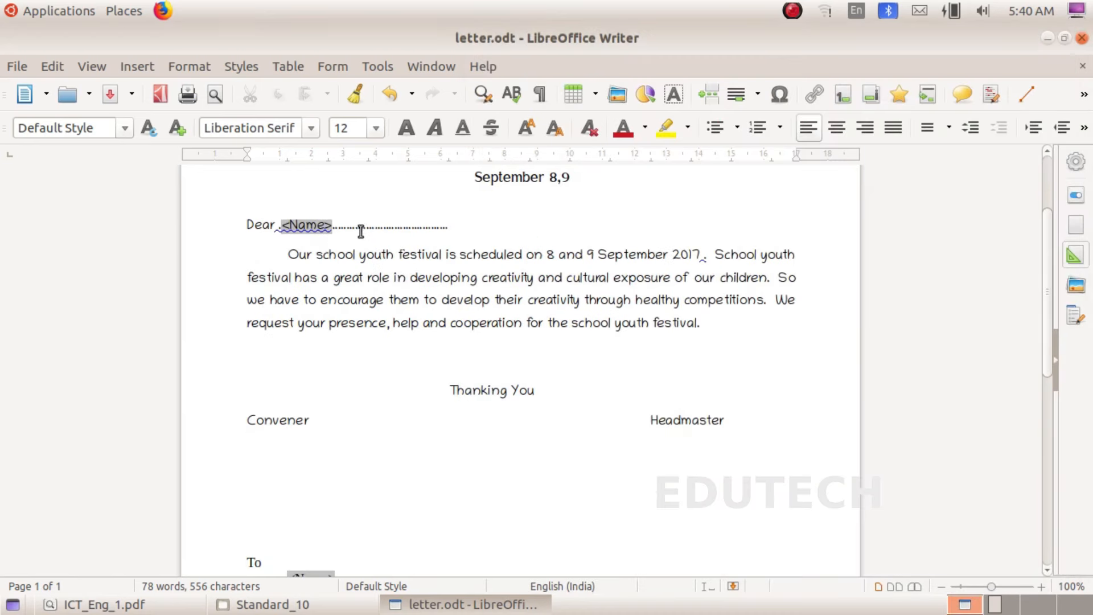
scroll(361, 298, "down", 4)
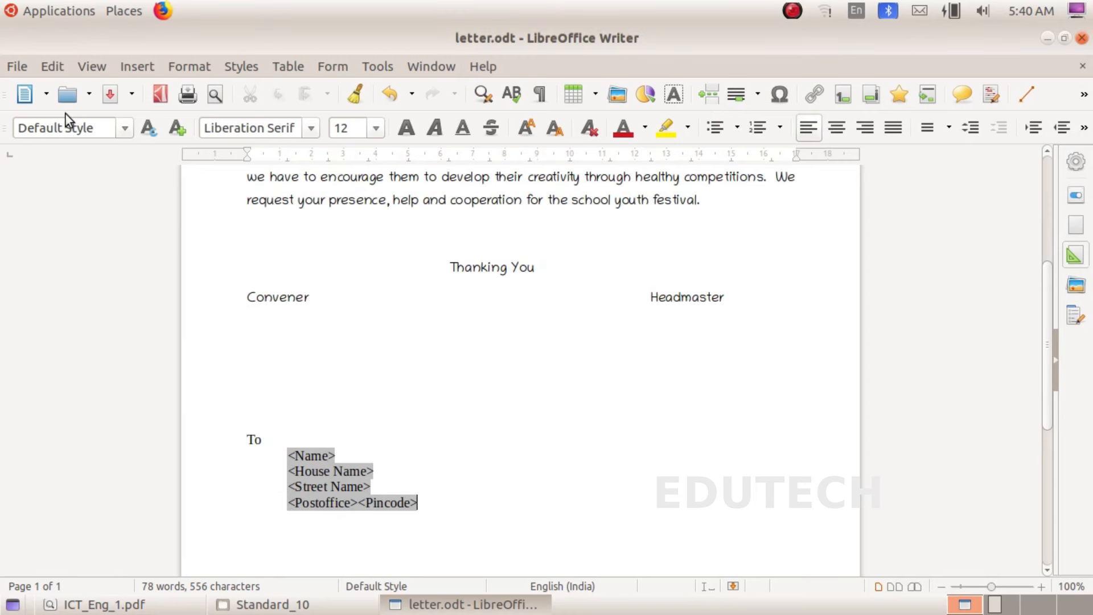
left_click(18, 66)
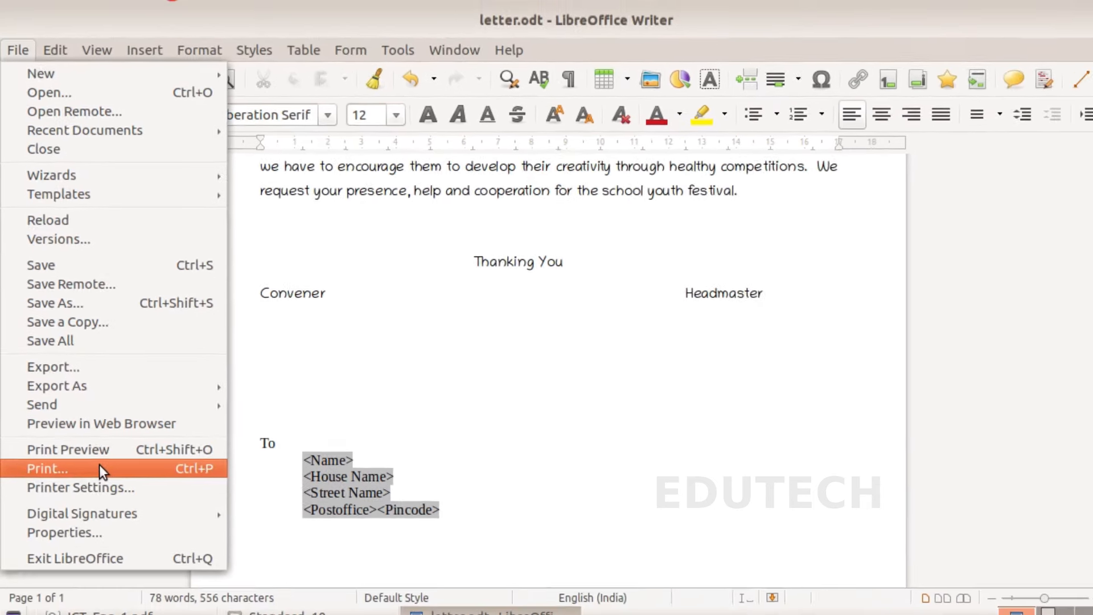
left_click(120, 487)
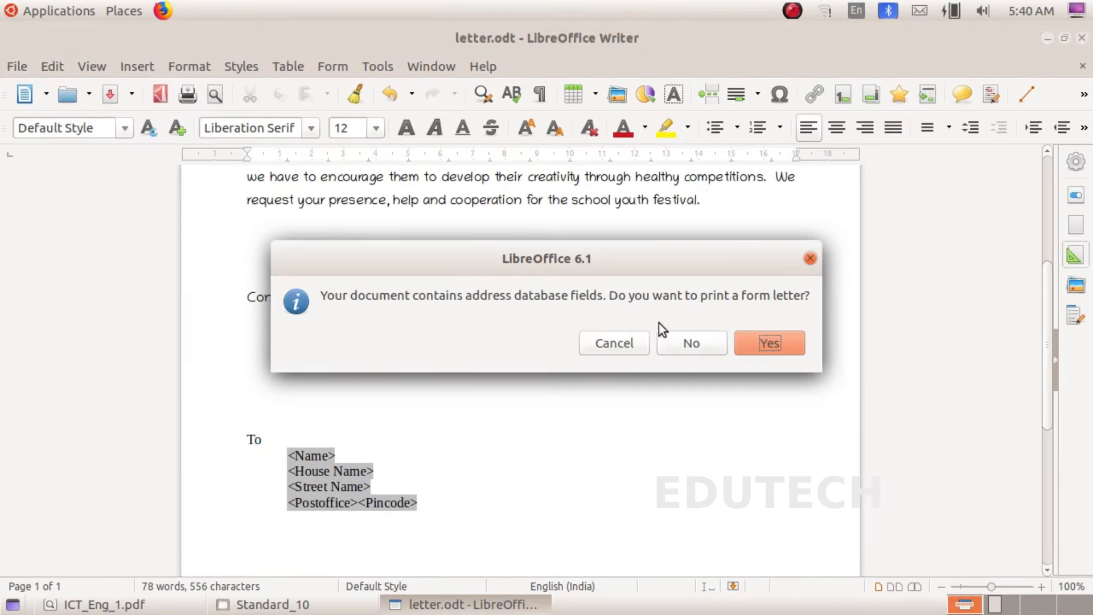
left_click(780, 343)
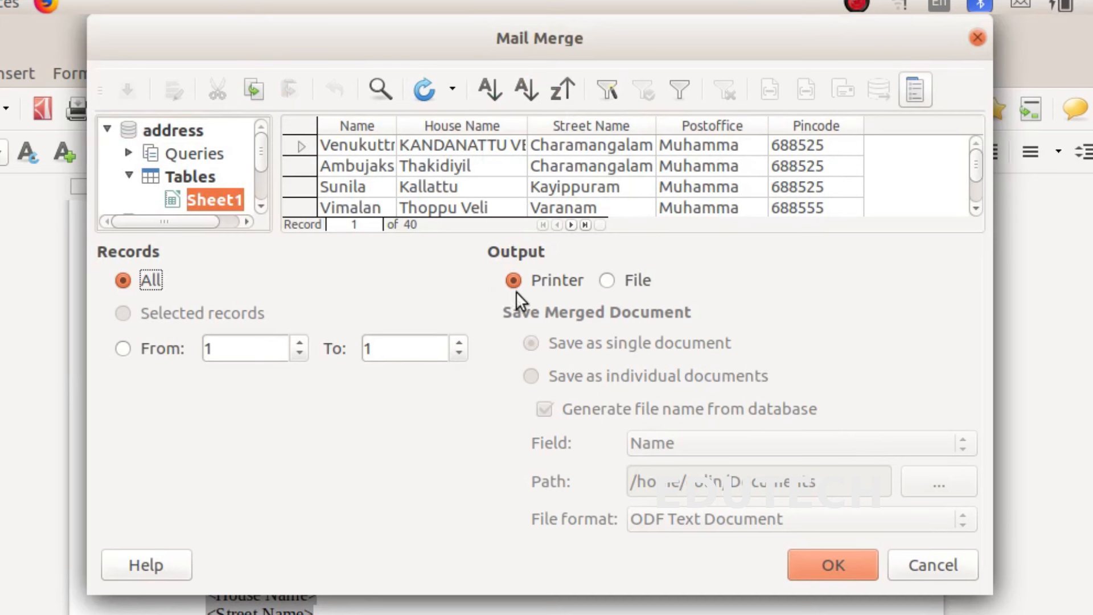
left_click(609, 279)
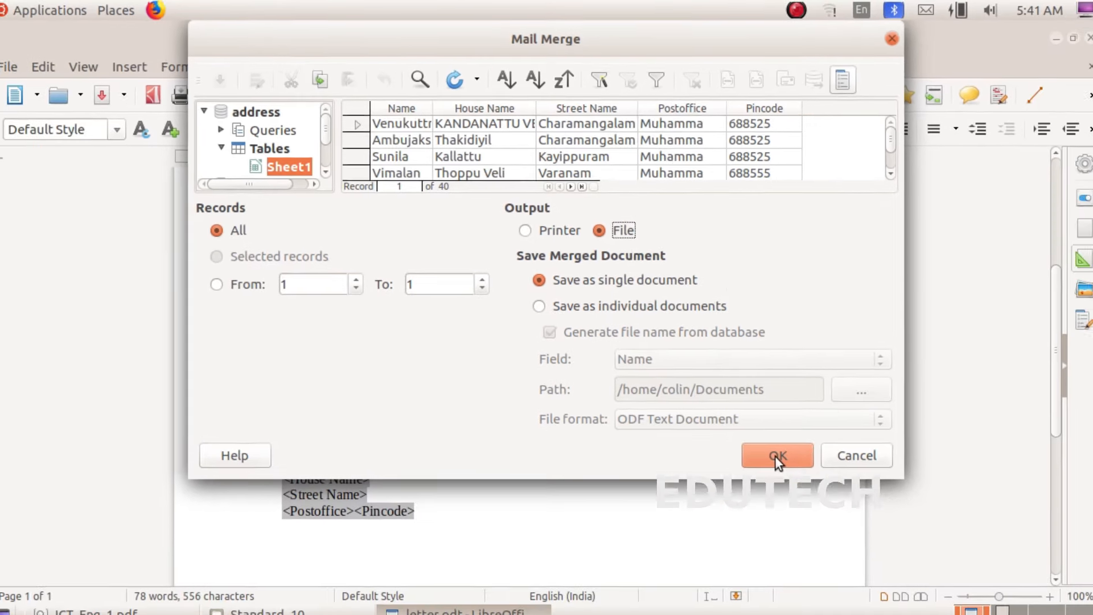
left_click(773, 448)
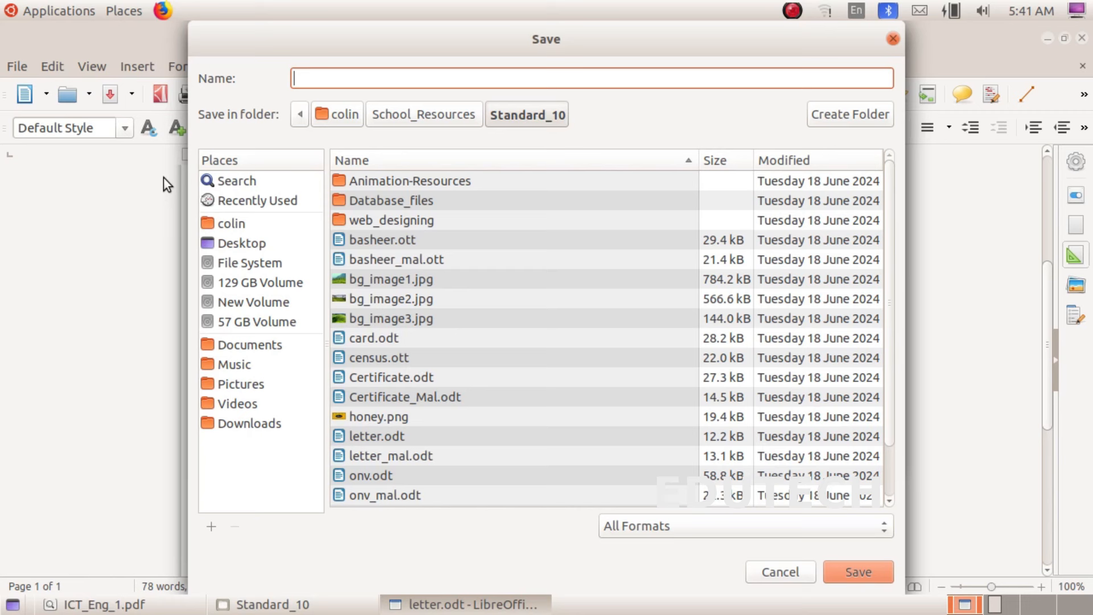
Step: Save the merged document as "letter" in the Students_Works_10 folder of the home folder
left_click(242, 223)
scroll(367, 359, "down", 3)
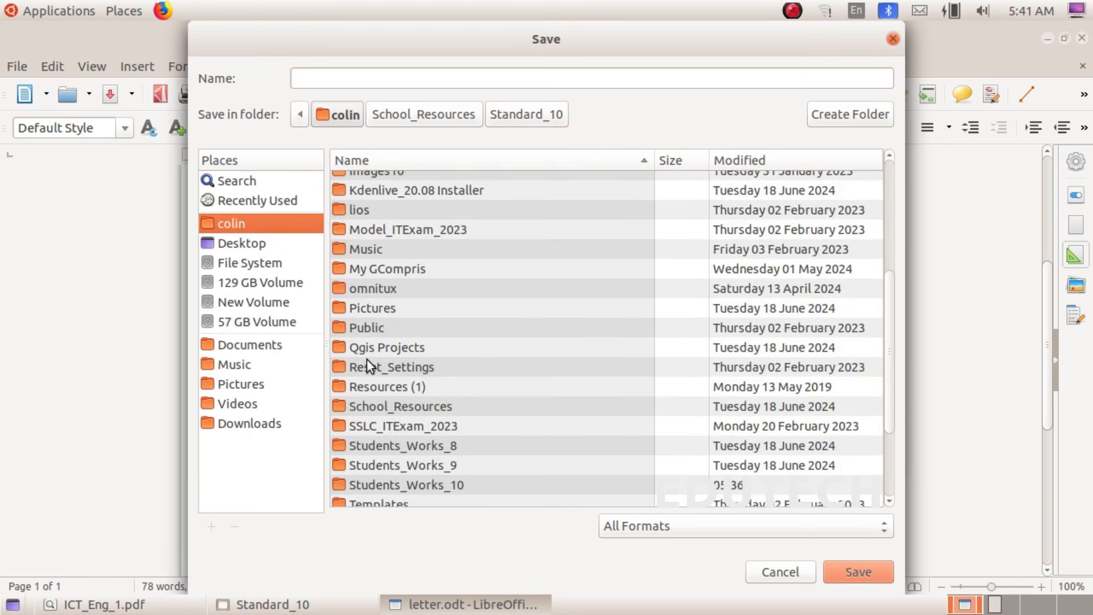
double_click(422, 487)
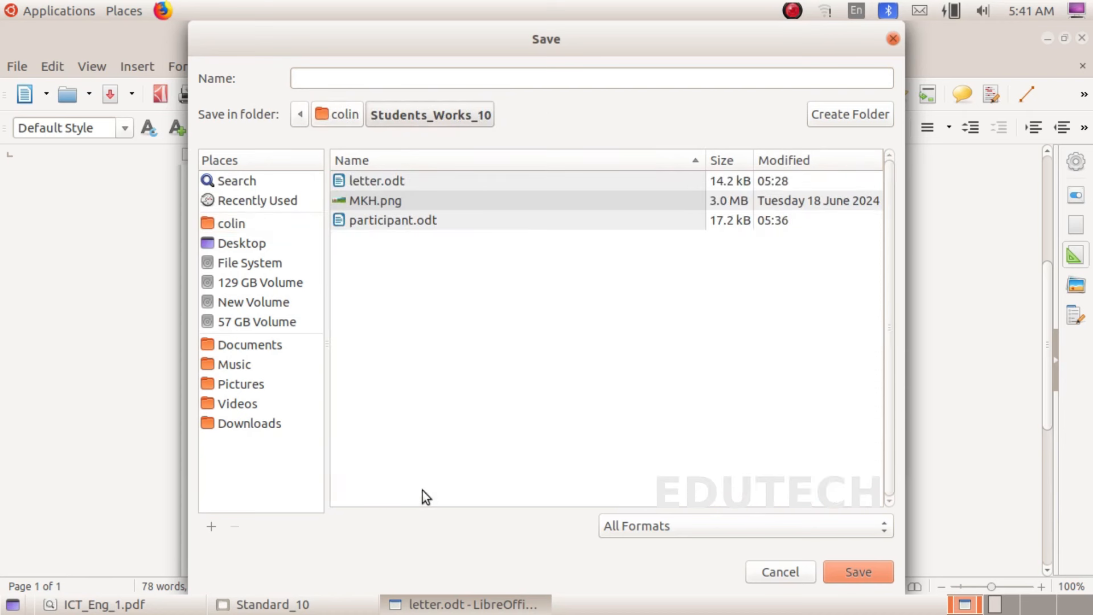
left_click(332, 75)
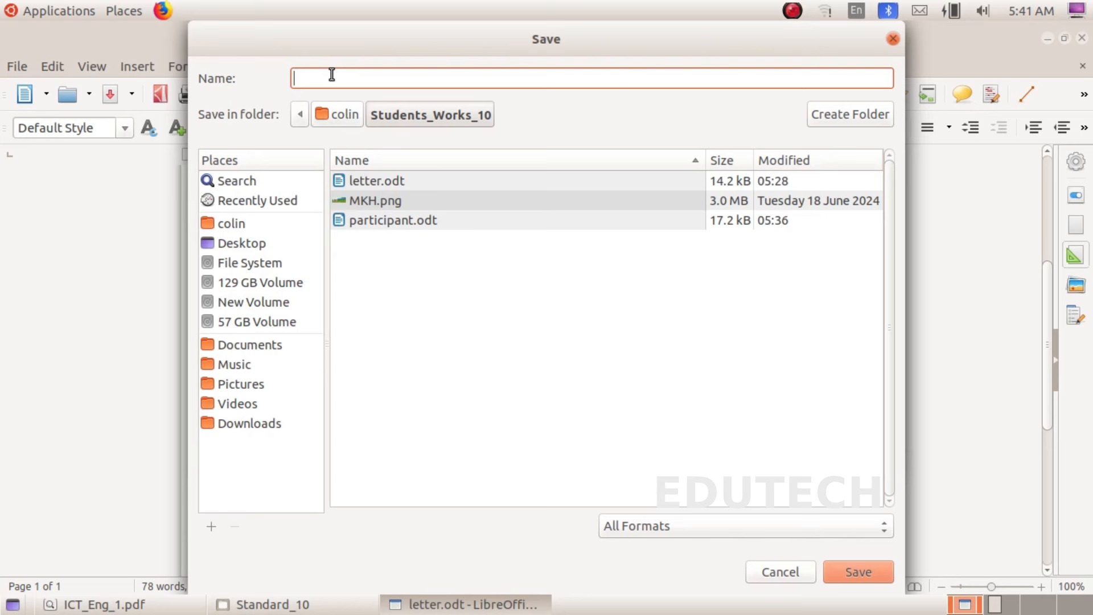
type("letter")
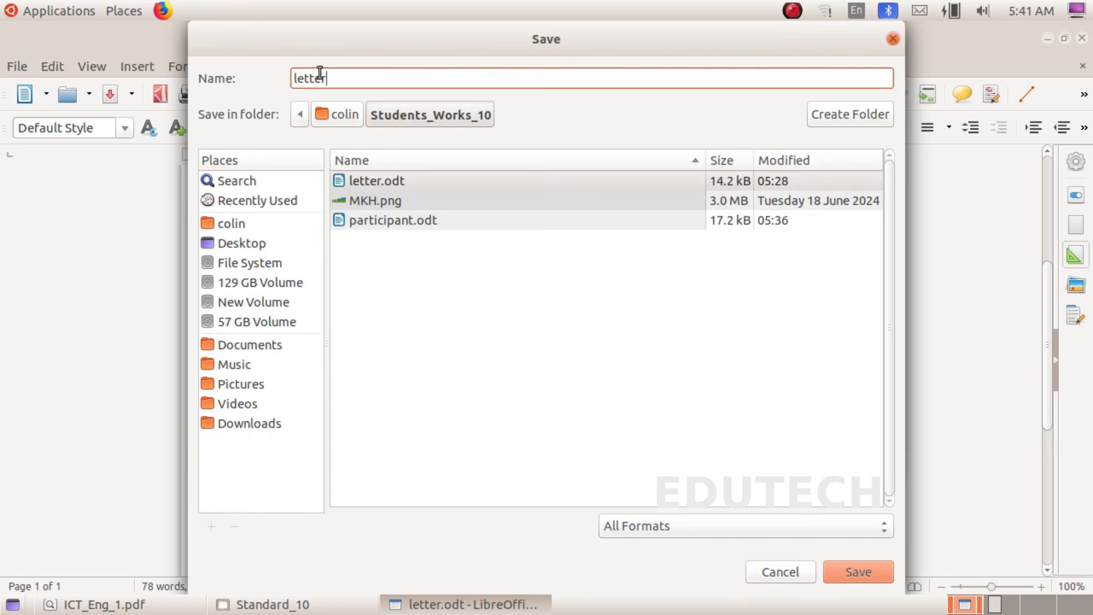
left_click(856, 582)
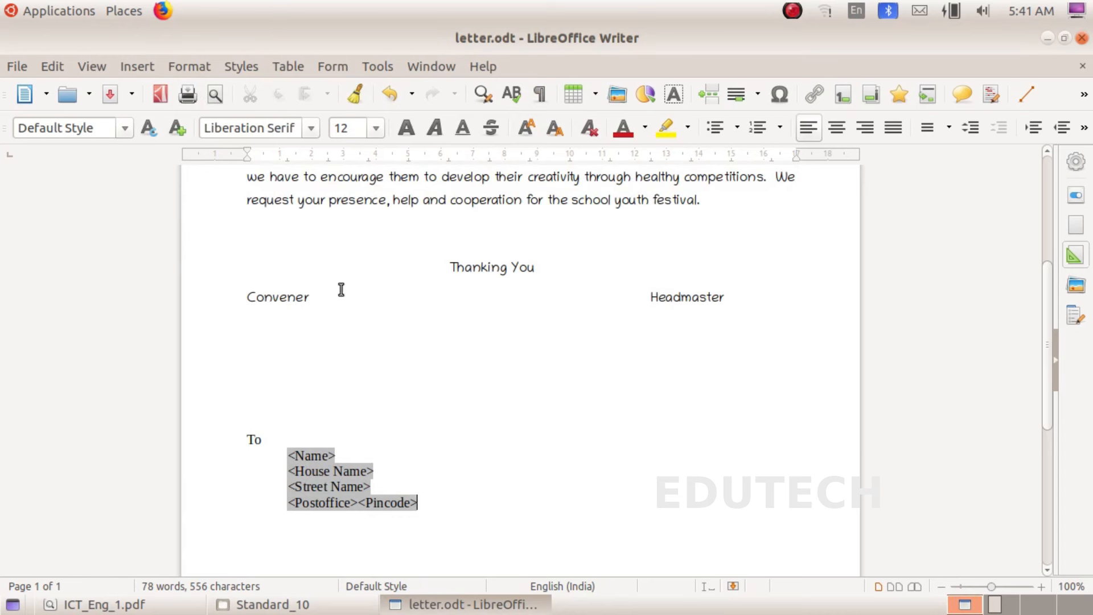
Step: Open the merged letter.odt from the Students_Works_10 folder in the home folder
scroll(340, 293, "up", 5)
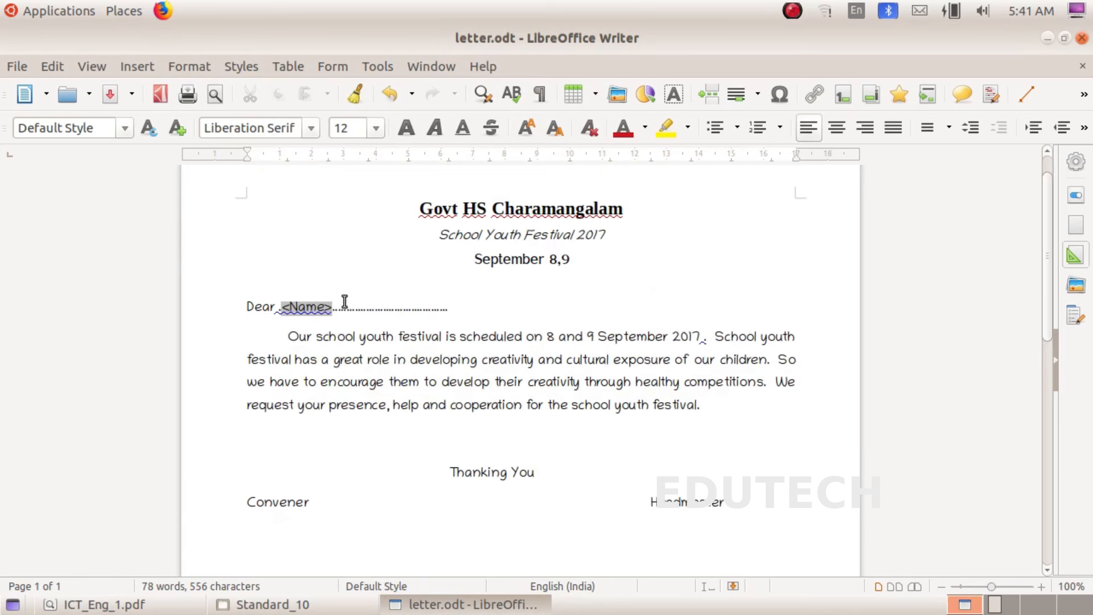
left_click(22, 59)
left_click(31, 106)
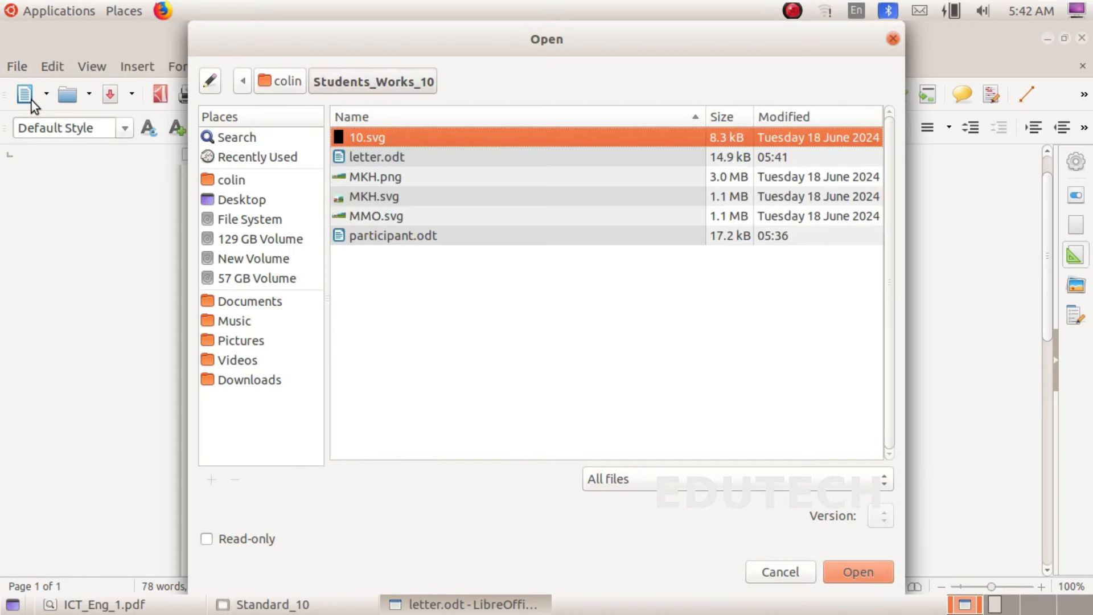
left_click(225, 184)
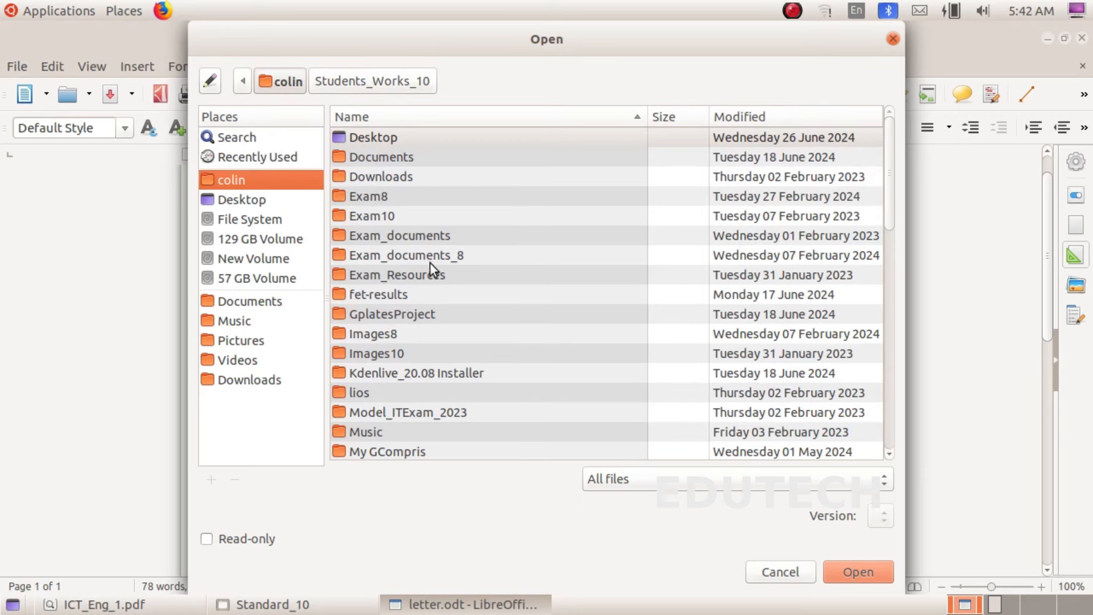
scroll(430, 274, "down", 5)
scroll(433, 292, "down", 3)
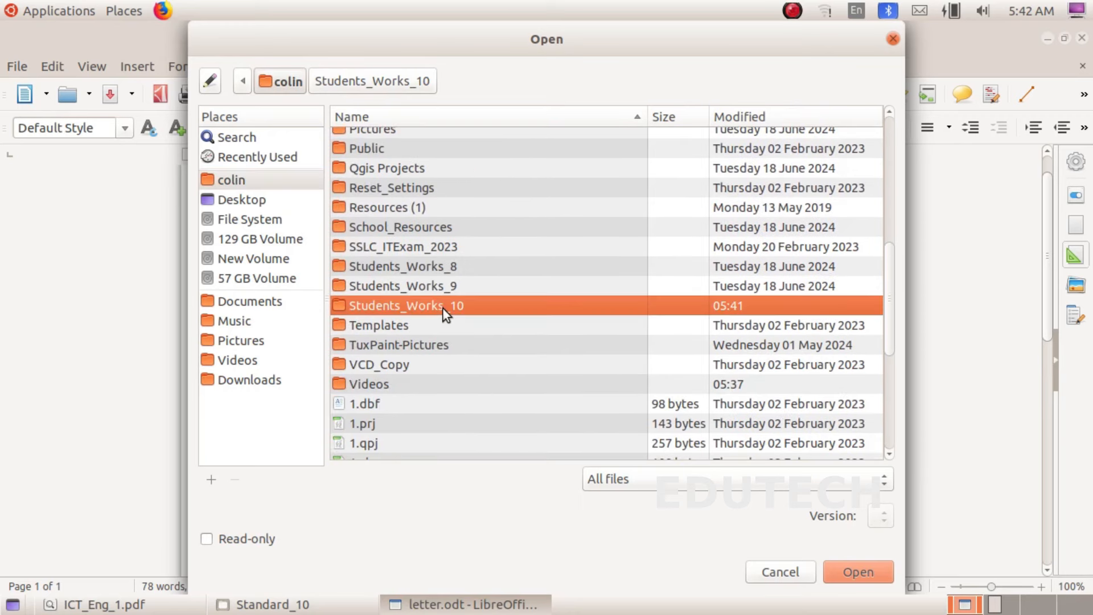
double_click(443, 307)
left_click(358, 158)
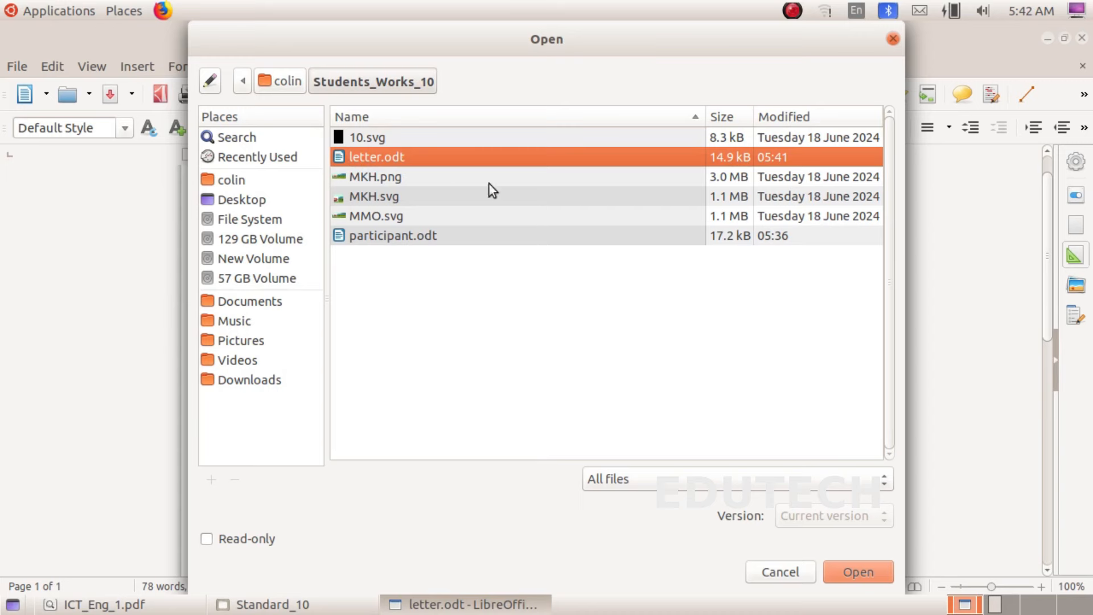
left_click(853, 568)
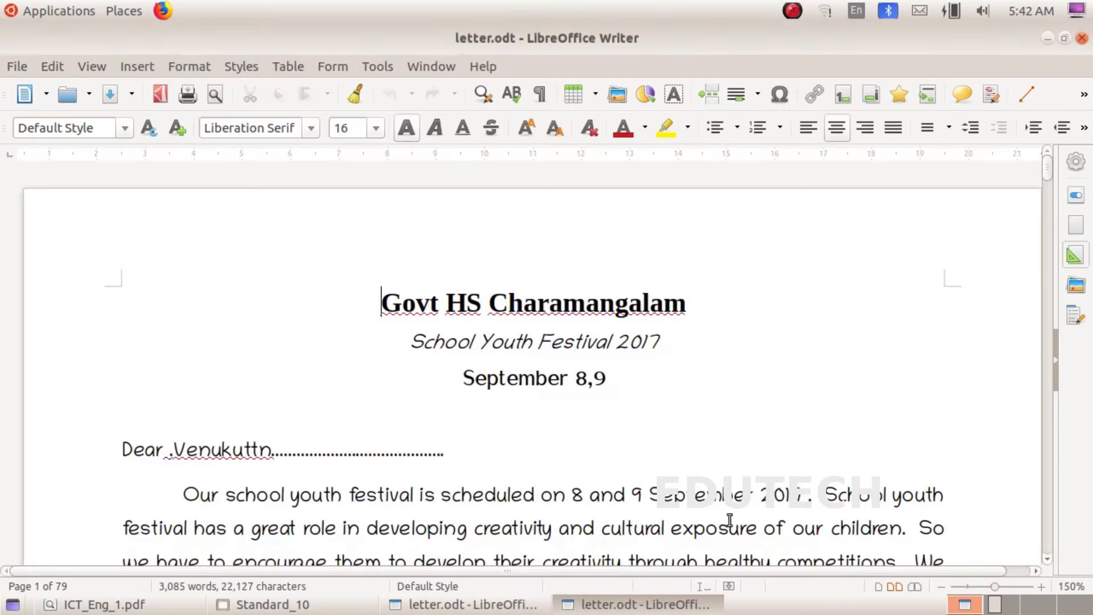
Step: Look through the merged letters, checking the salutation and the address block on the successive pages
scroll(182, 319, "down", 5)
scroll(302, 327, "up", 4)
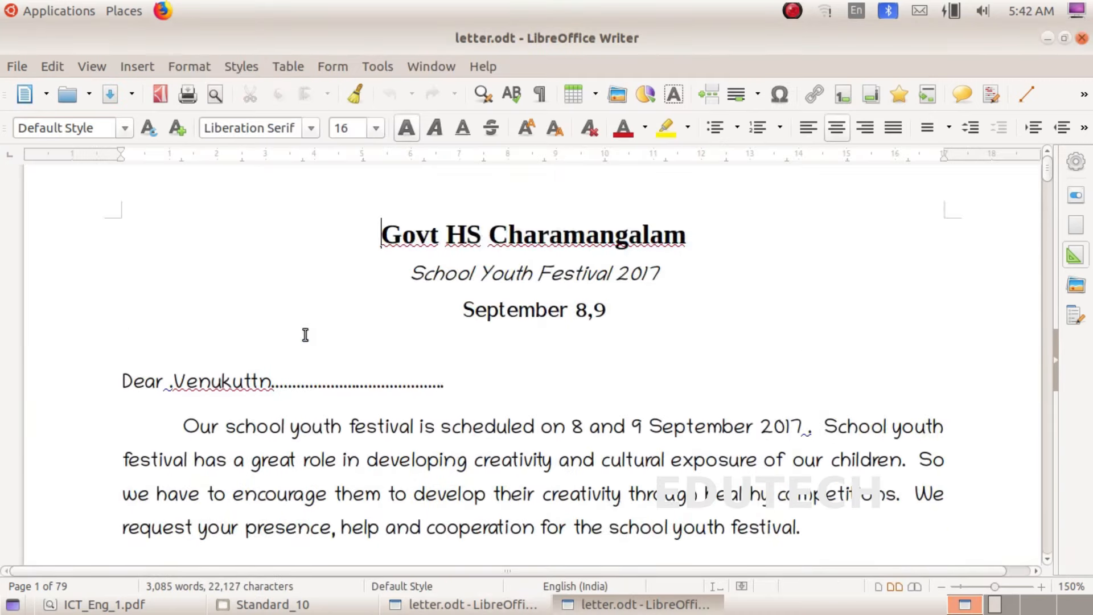
scroll(405, 405, "down", 15)
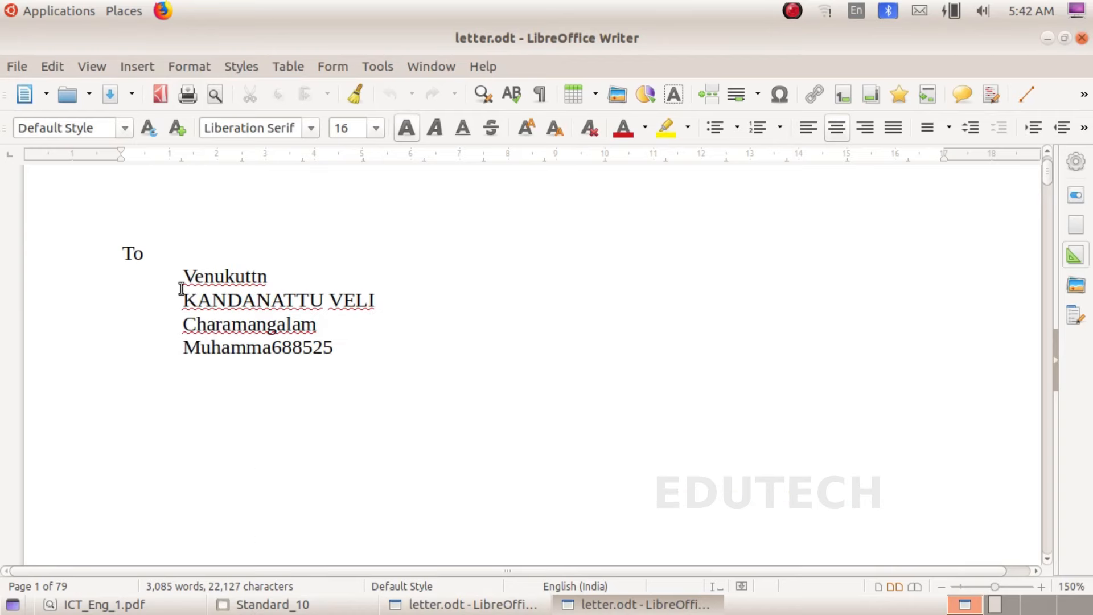
scroll(351, 367, "up", 10)
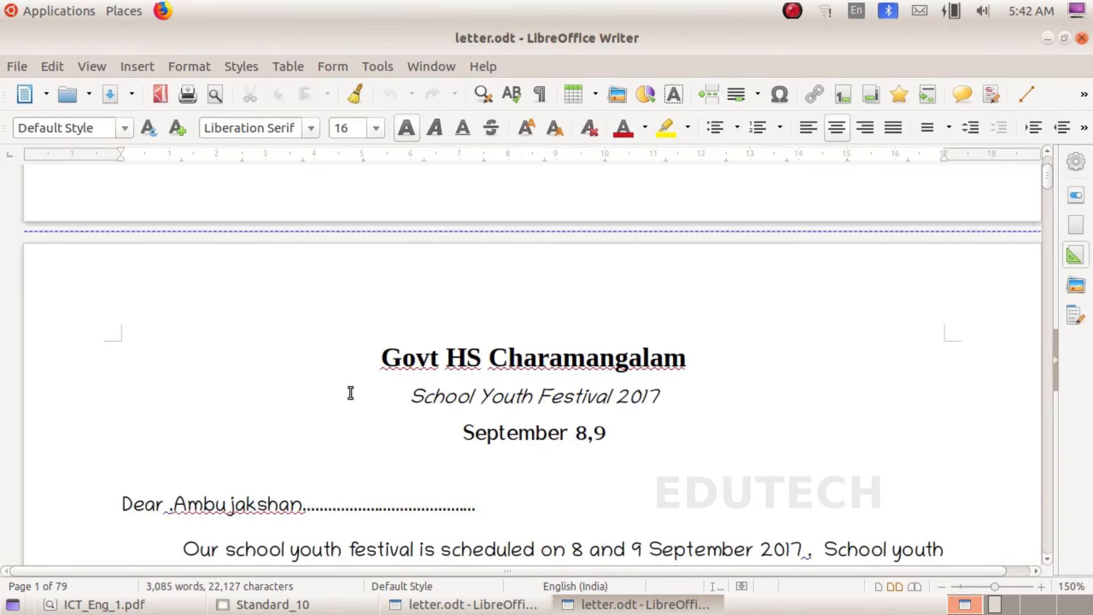
scroll(157, 385, "down", 3)
scroll(318, 393, "down", 12)
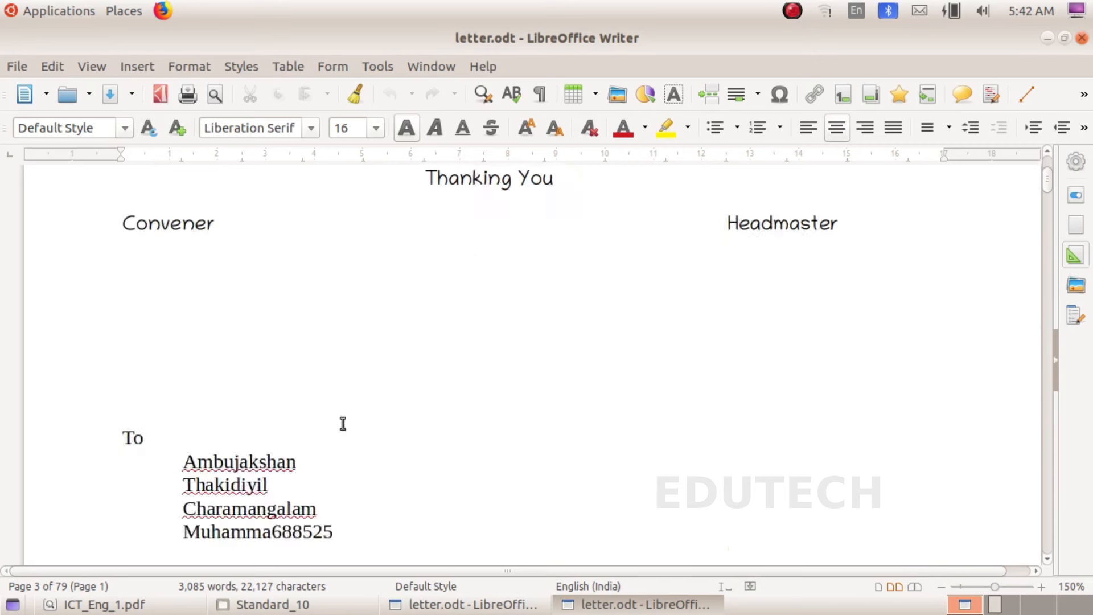
scroll(281, 398, "up", 8)
scroll(231, 419, "down", 3)
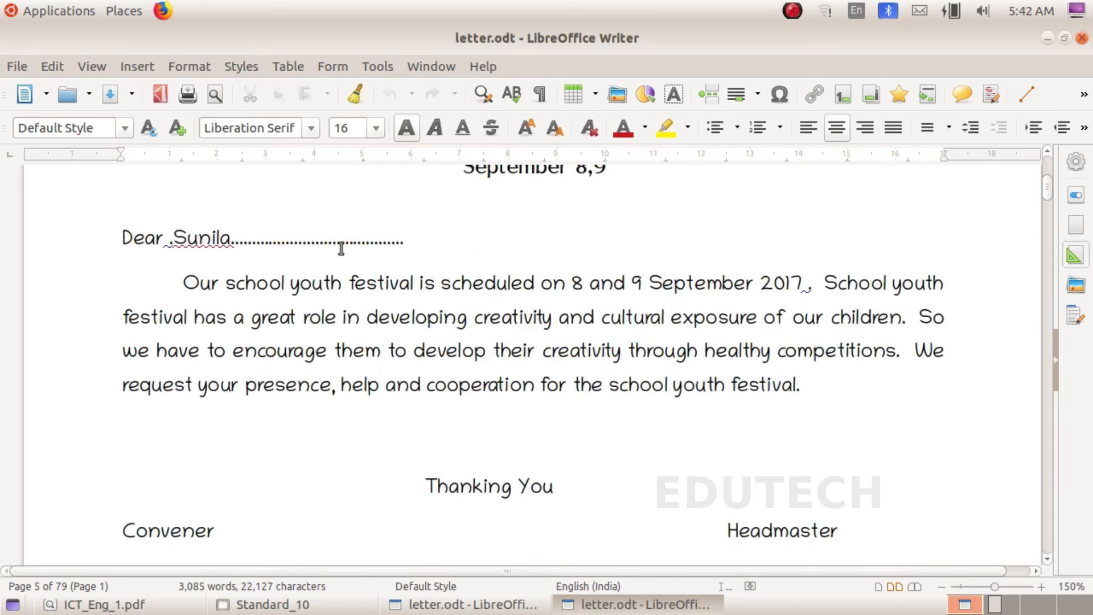
scroll(339, 256, "down", 20)
scroll(245, 222, "down", 15)
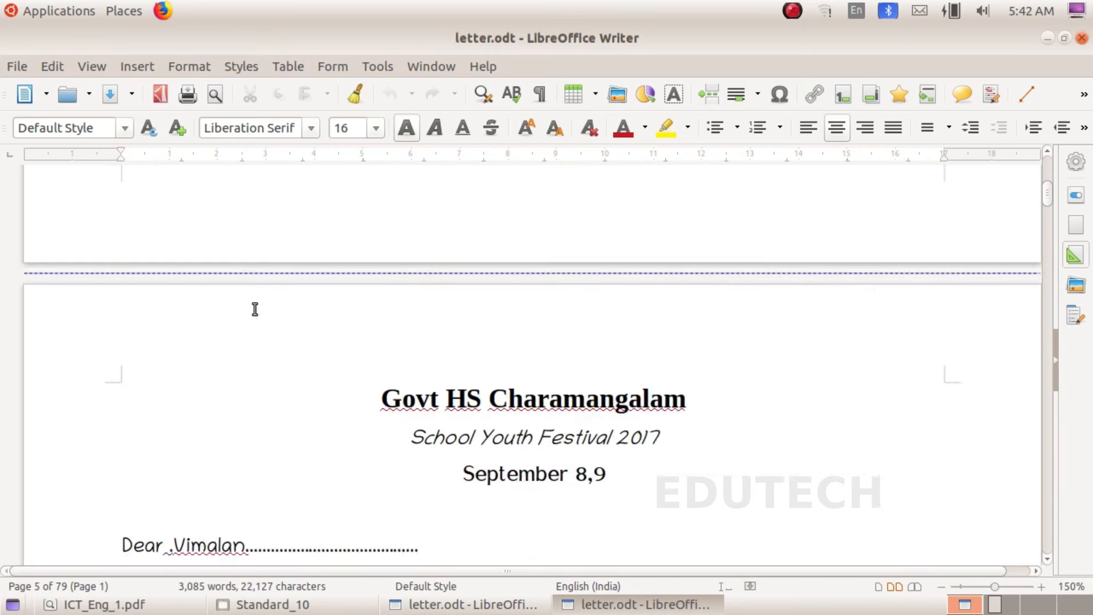
scroll(224, 359, "down", 3)
scroll(286, 434, "down", 10)
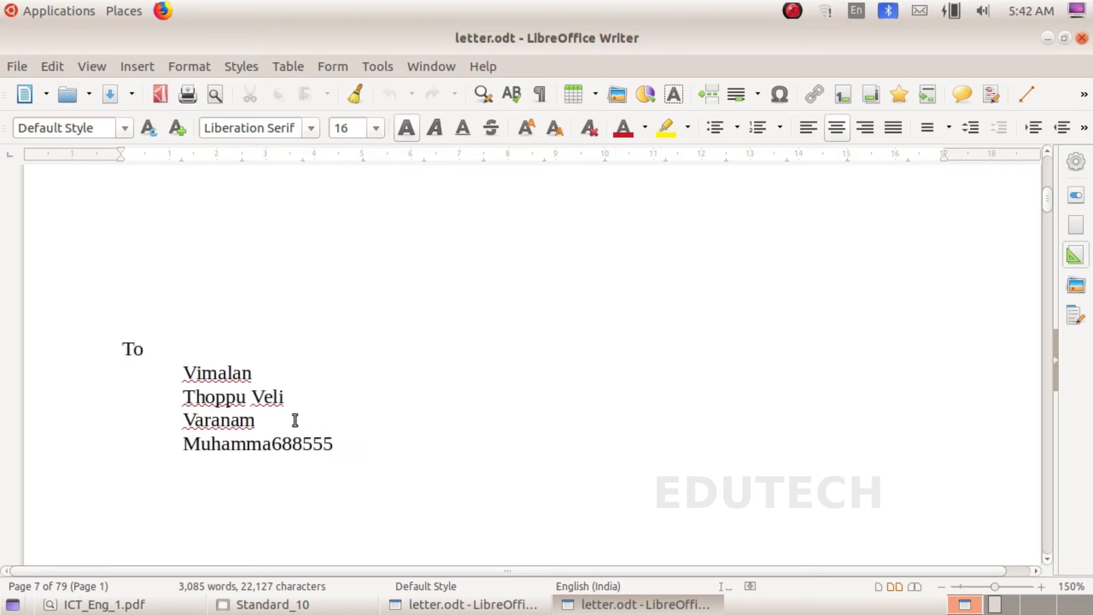
scroll(300, 380, "down", 3)
scroll(473, 370, "down", 10)
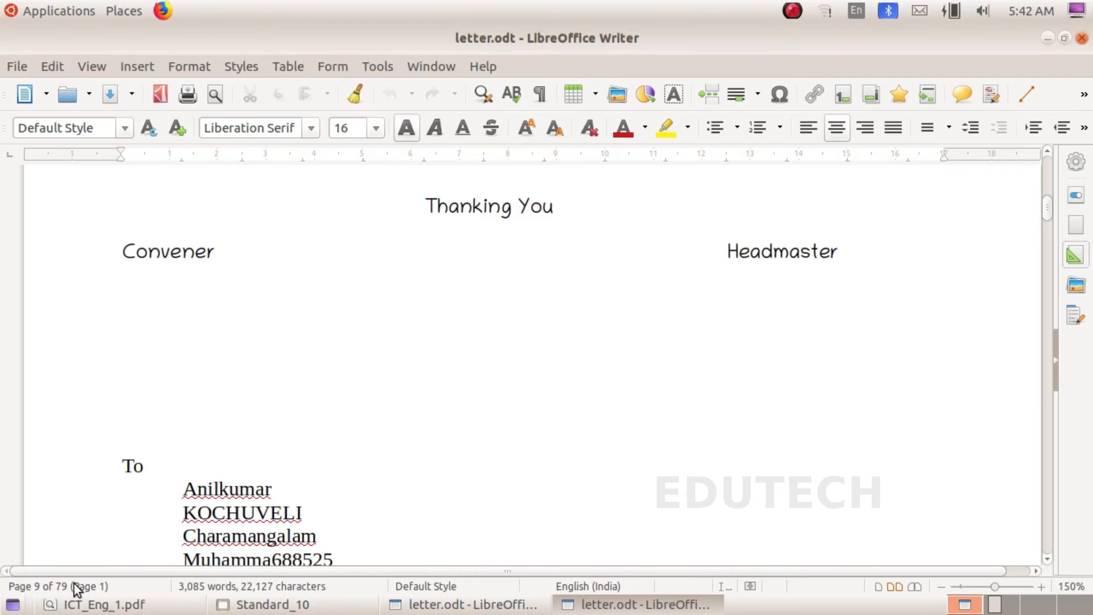
scroll(1043, 359, "up", 2)
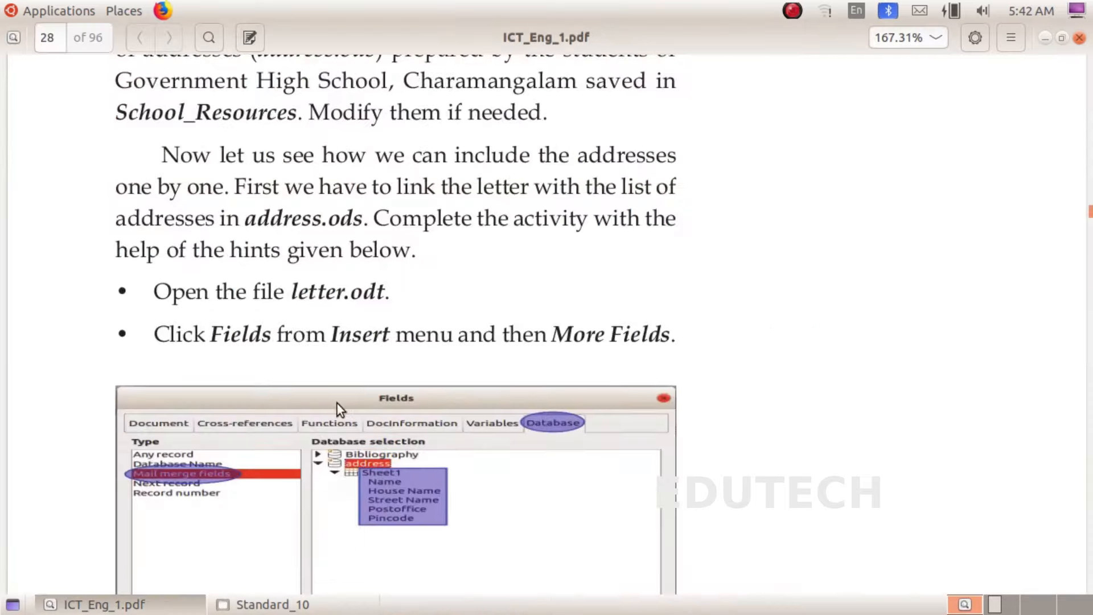
Step: Find Activity 2.8 on participant's cards in the ICT textbook PDF and open card.odt from the Standard_10 folder
scroll(337, 401, "down", 8)
scroll(337, 397, "down", 10)
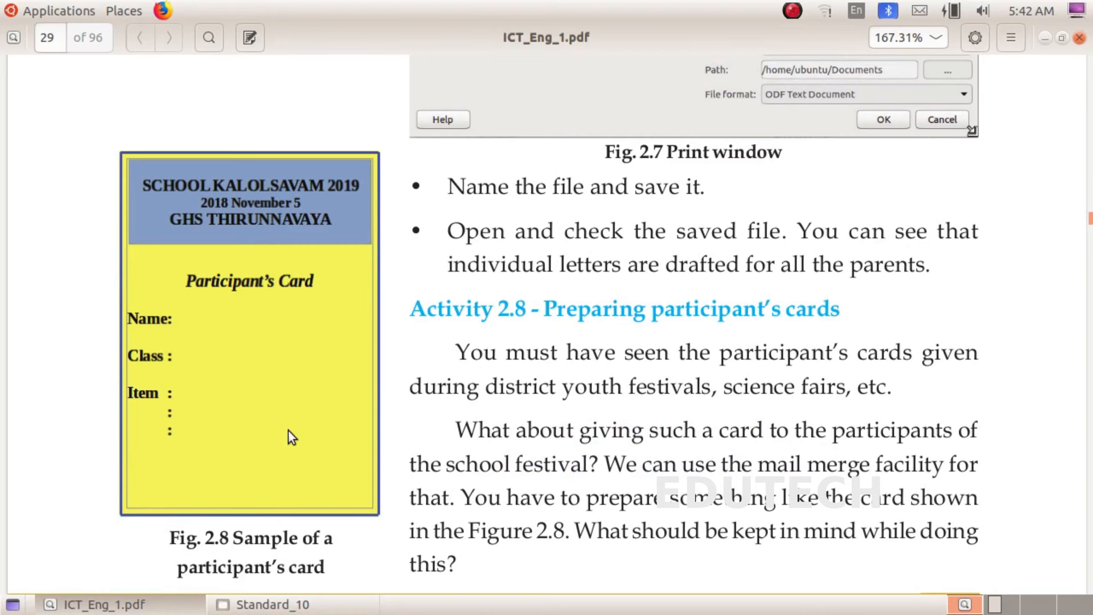
scroll(288, 430, "down", 2)
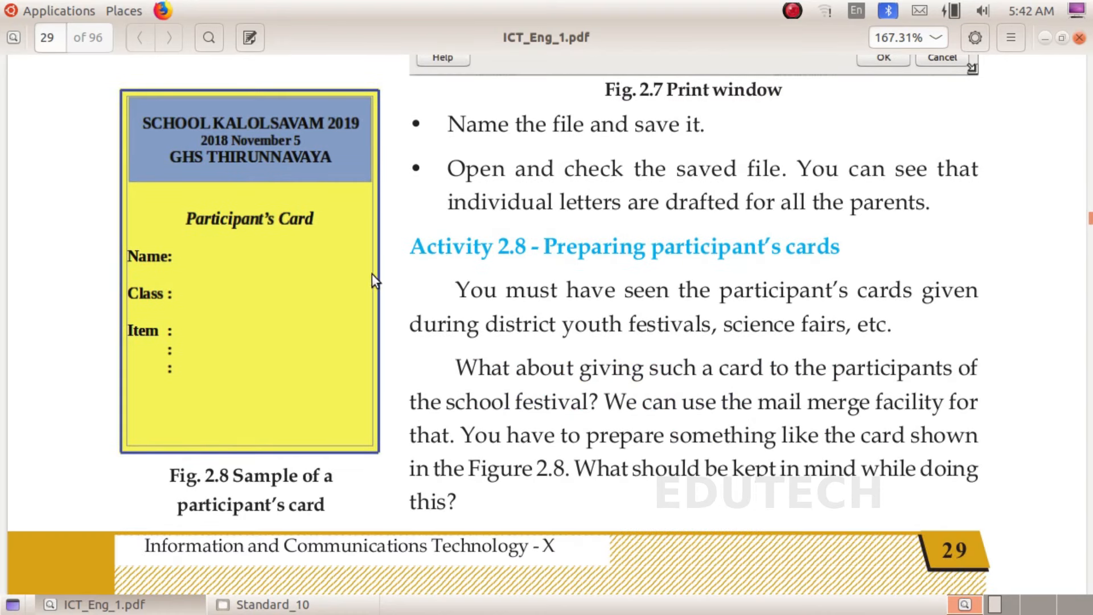
left_click(262, 604)
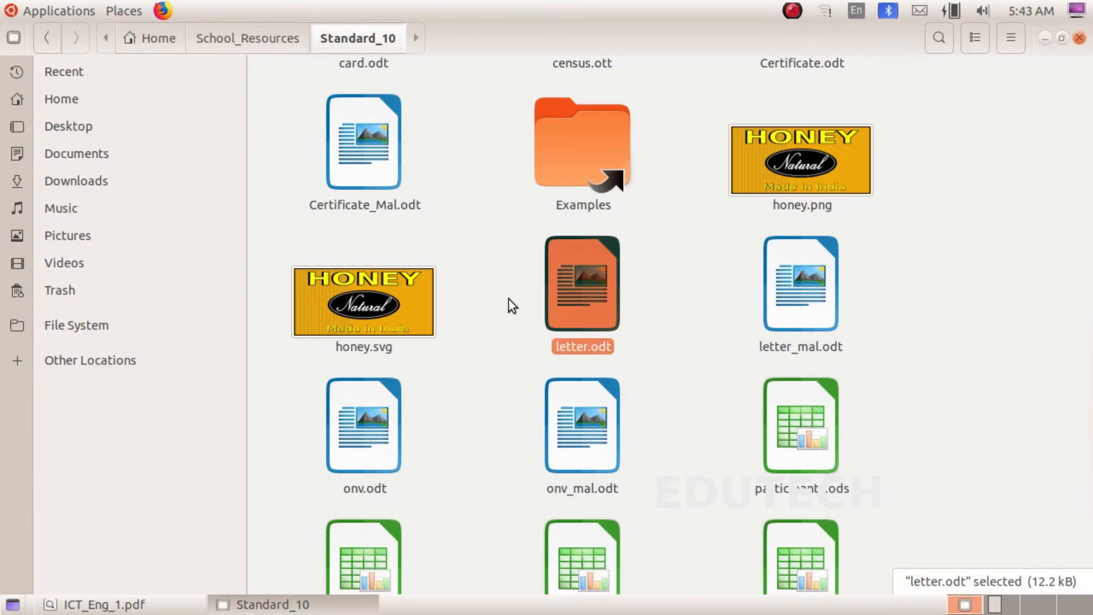
scroll(508, 299, "up", 3)
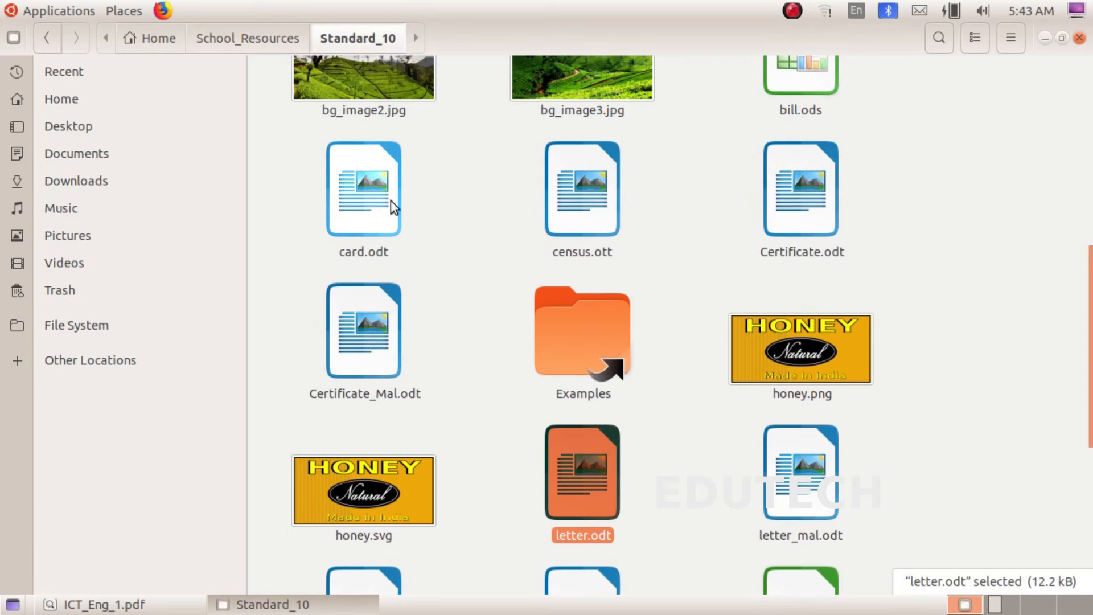
double_click(370, 169)
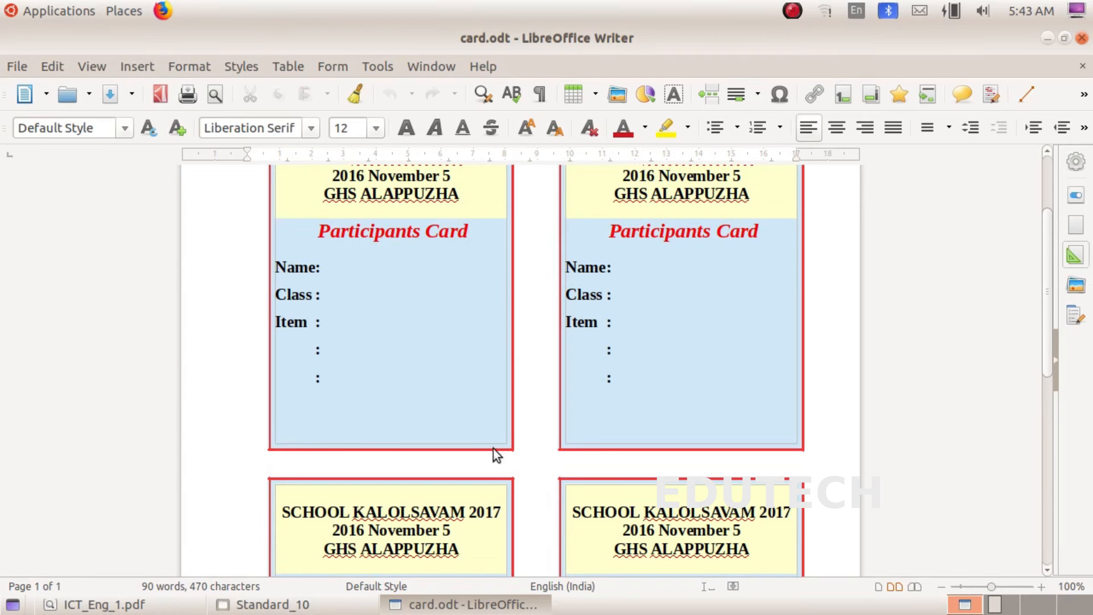
scroll(493, 448, "down", 10)
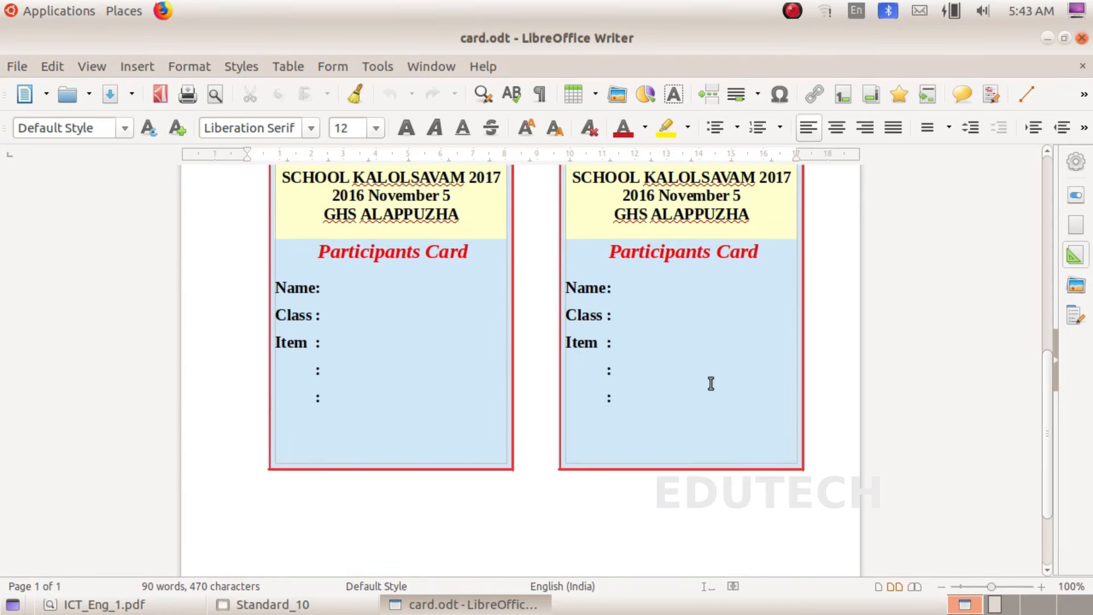
scroll(711, 383, "down", 10)
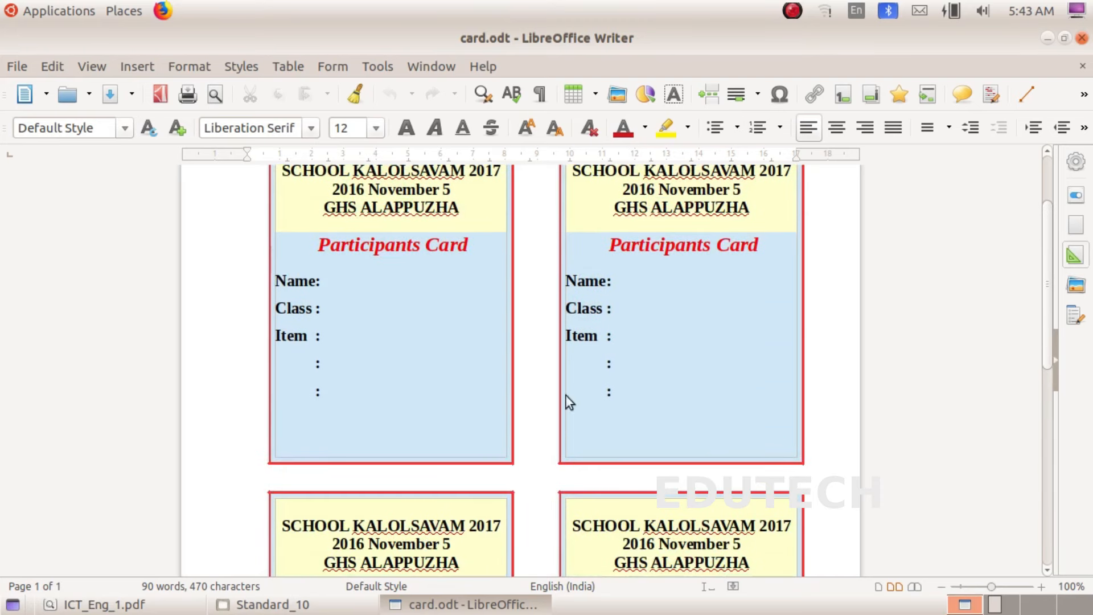
Step: Add participants.ods from School_Resources/Standard_10 as a database for the mail merge fields in the card document
left_click(334, 280)
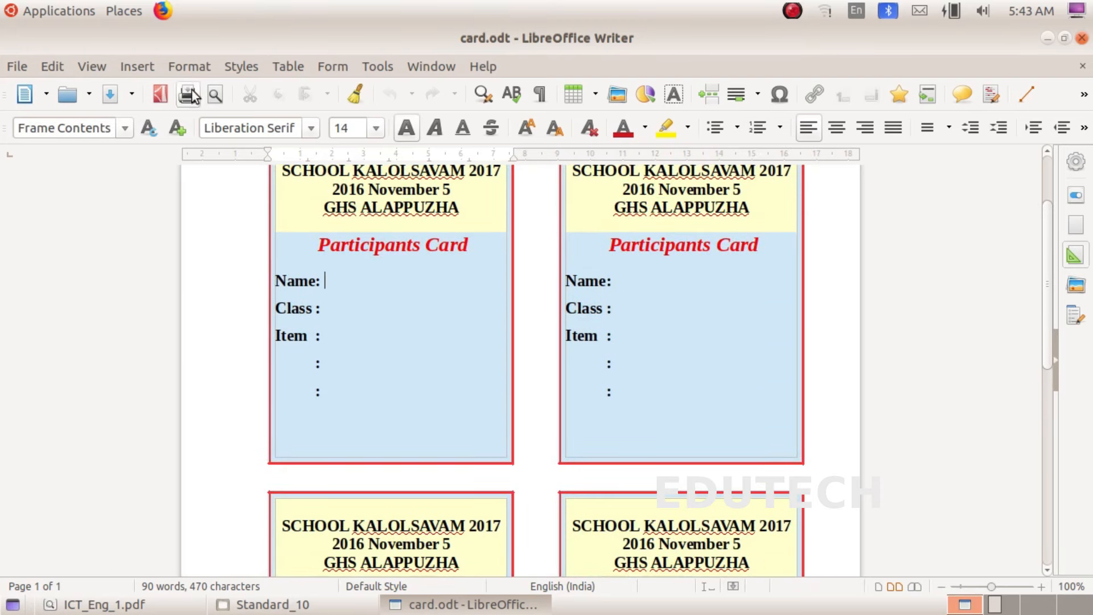
left_click(136, 66)
mouse_move(161, 556)
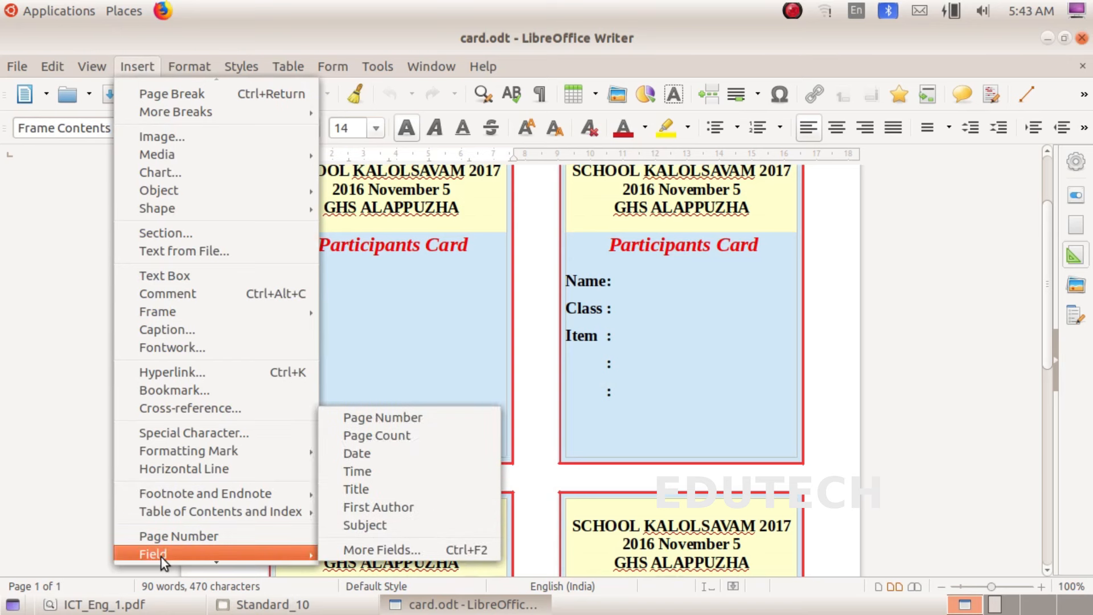
left_click(414, 548)
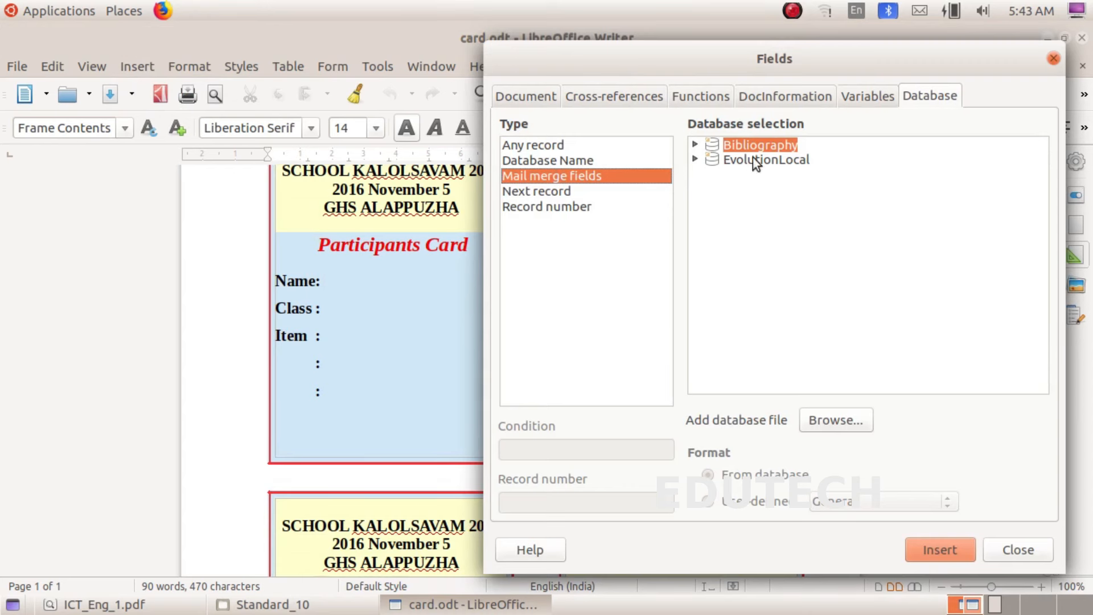
left_click(834, 426)
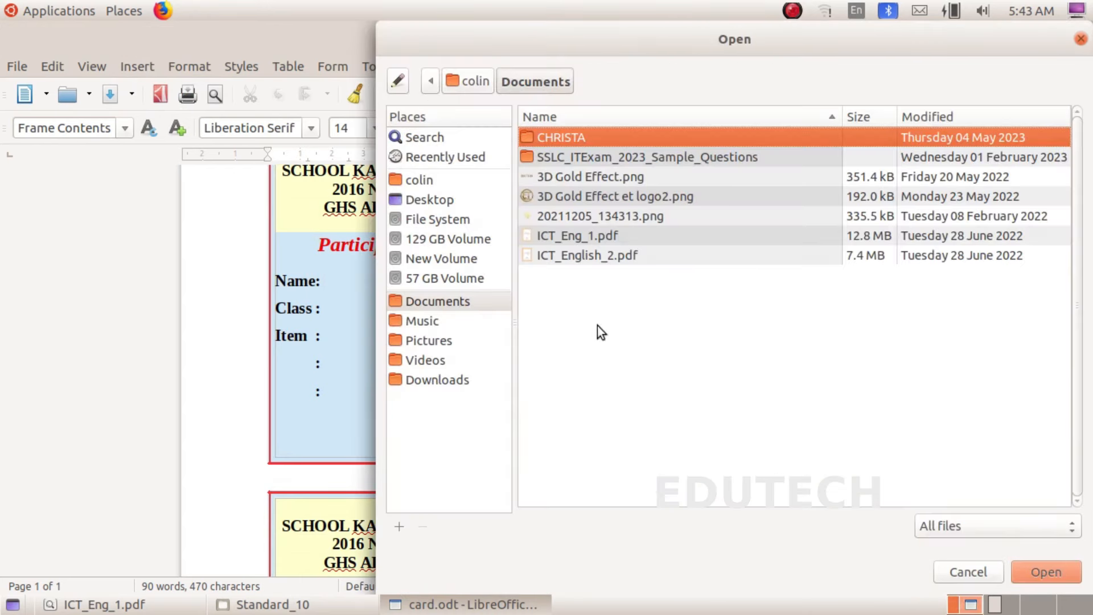
left_click(422, 181)
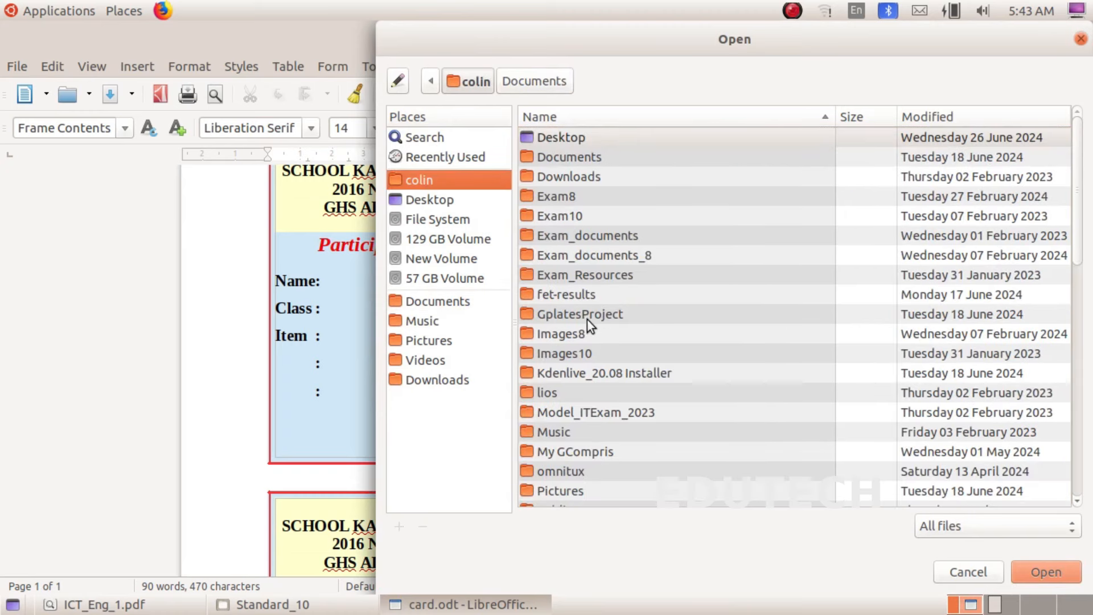
scroll(649, 414, "down", 5)
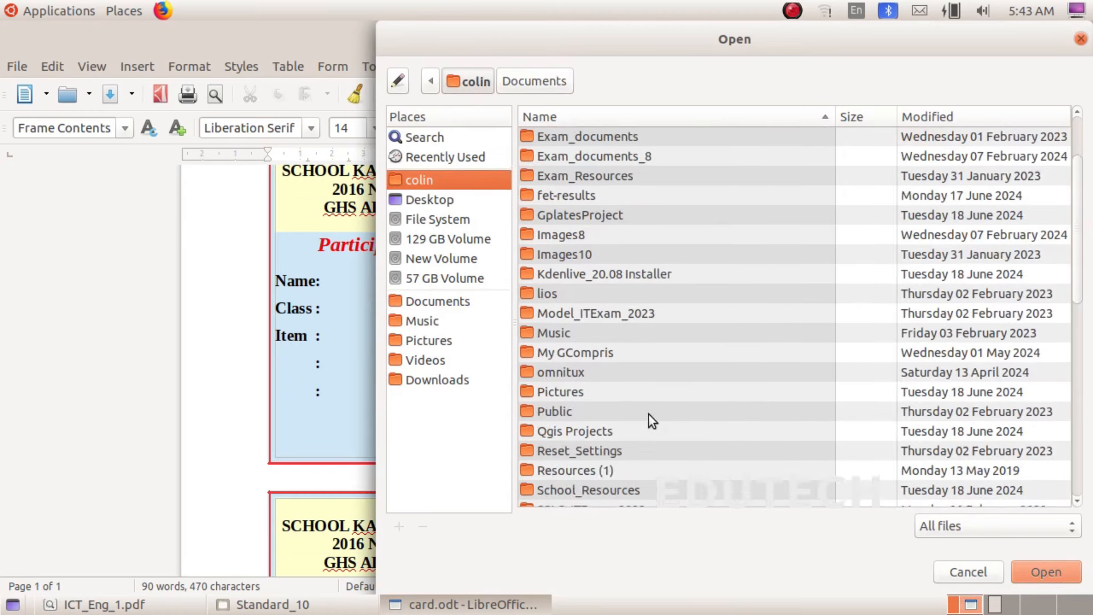
double_click(614, 393)
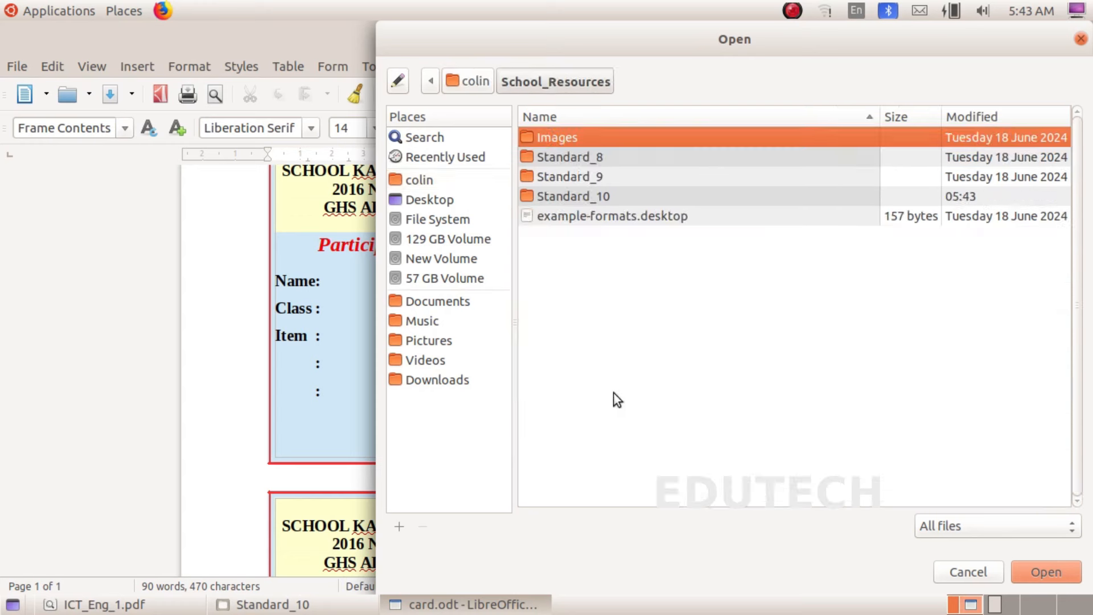
double_click(580, 196)
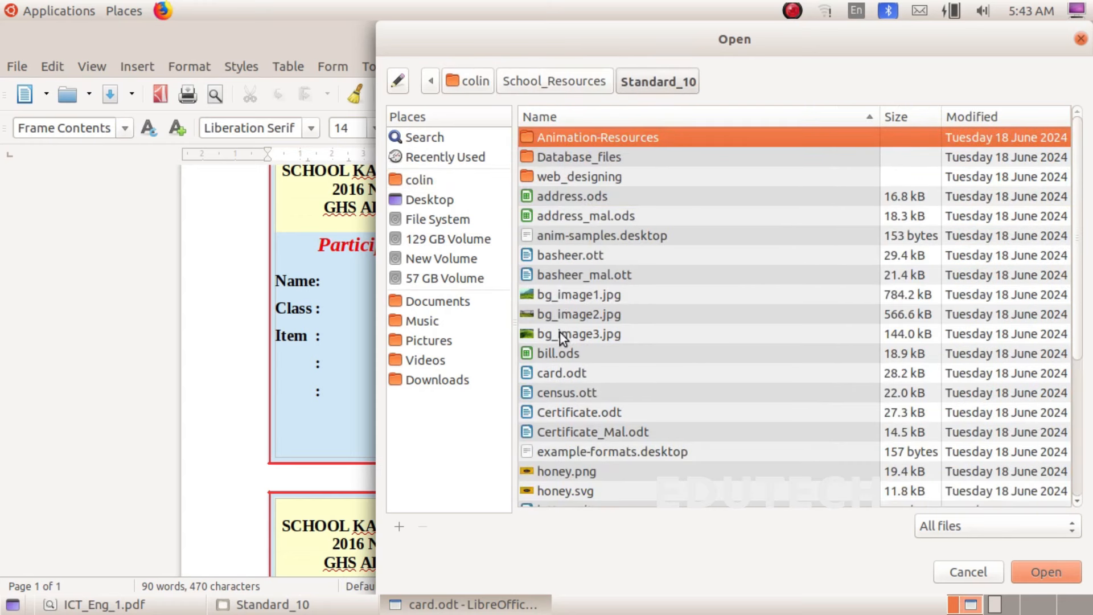
scroll(559, 353, "down", 5)
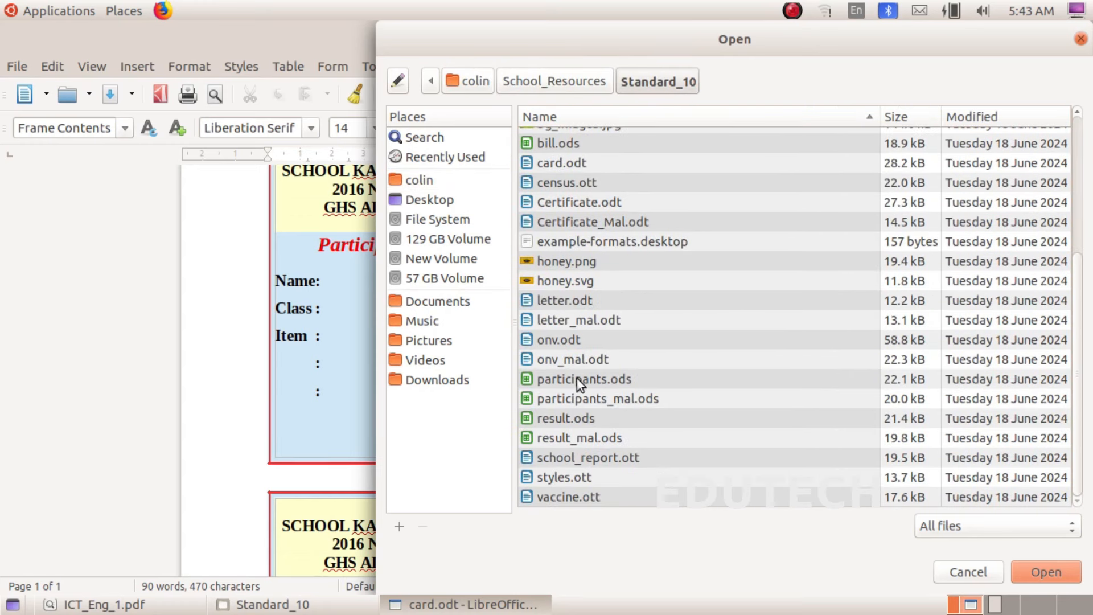
left_click(611, 381)
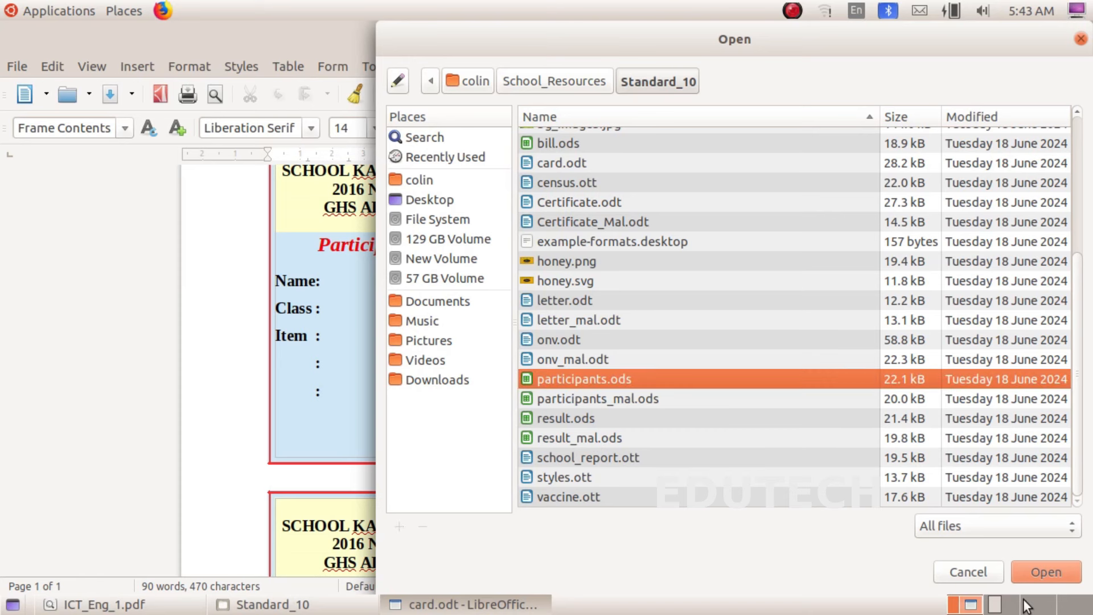
left_click(1027, 572)
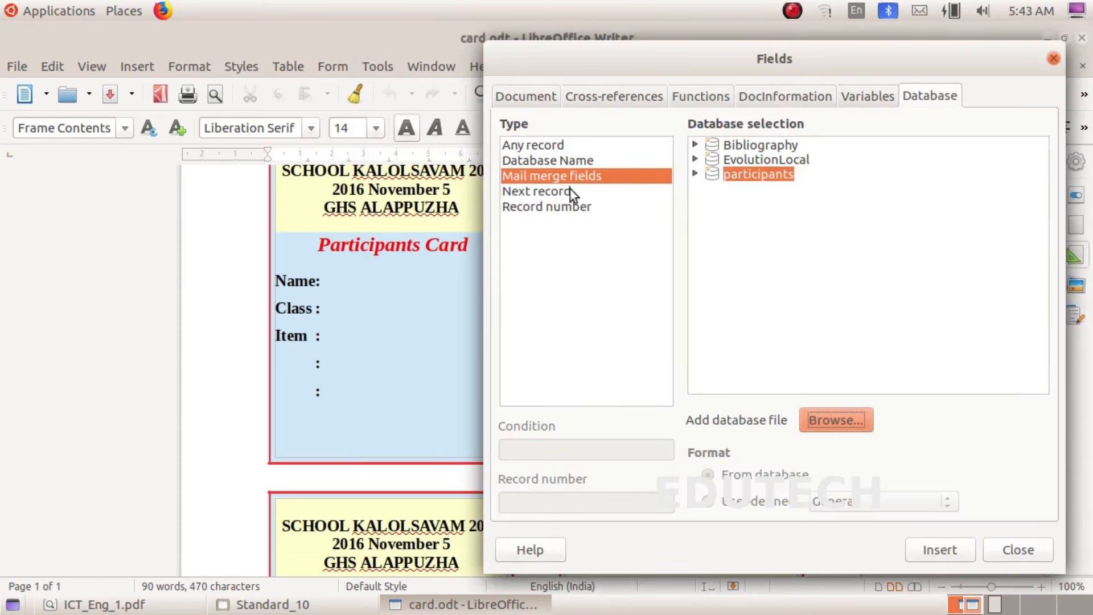
Step: Insert the Name and Class merge fields from Sheet1 of participants beside their labels in the upper-left card
left_click(694, 174)
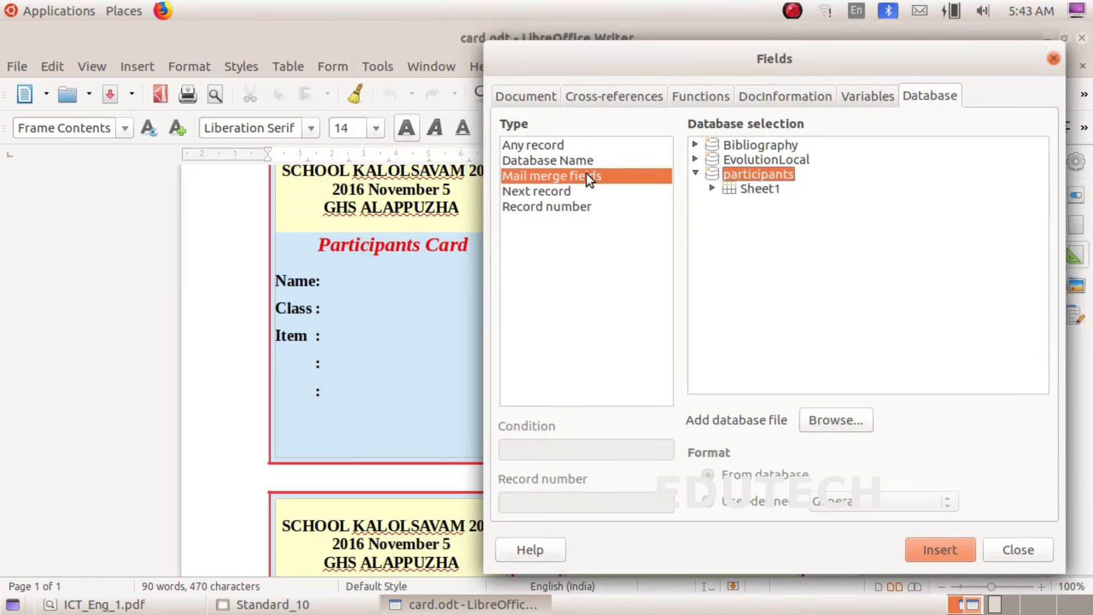
left_click(712, 188)
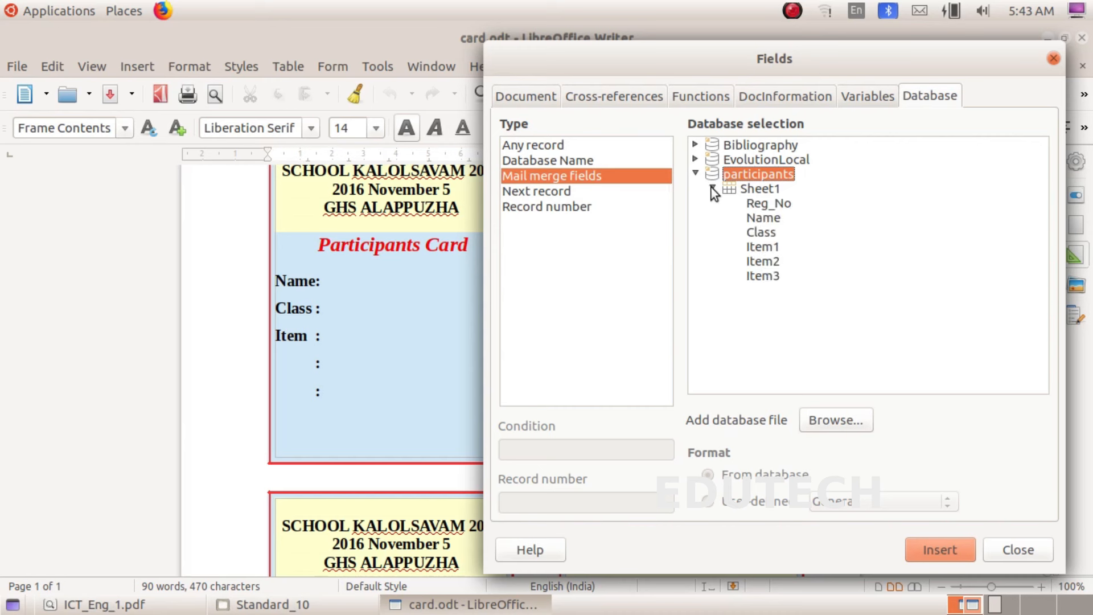
left_click(342, 281)
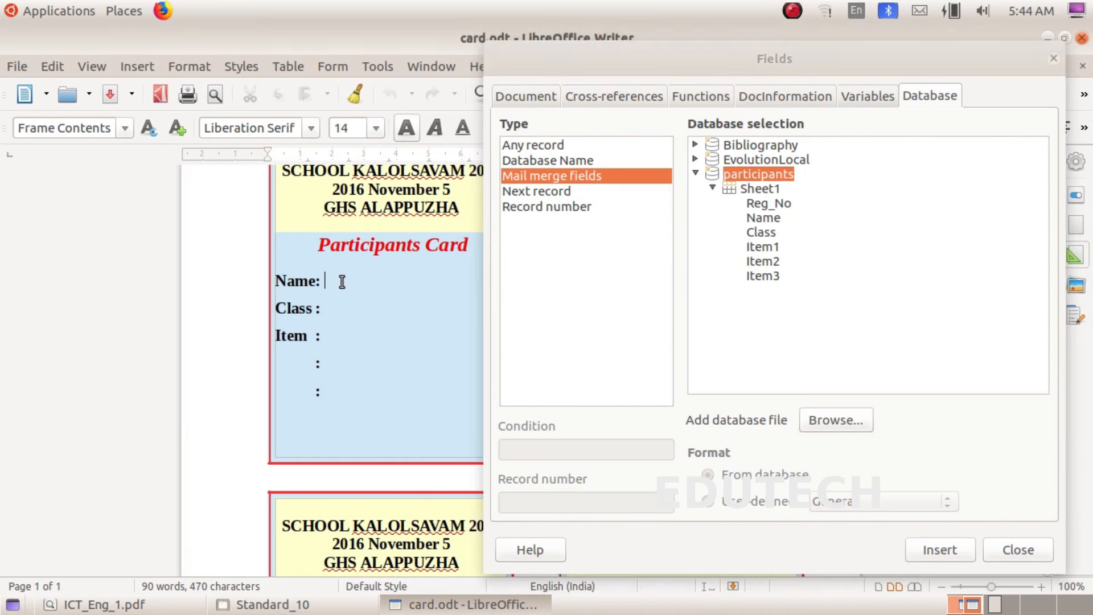
double_click(763, 220)
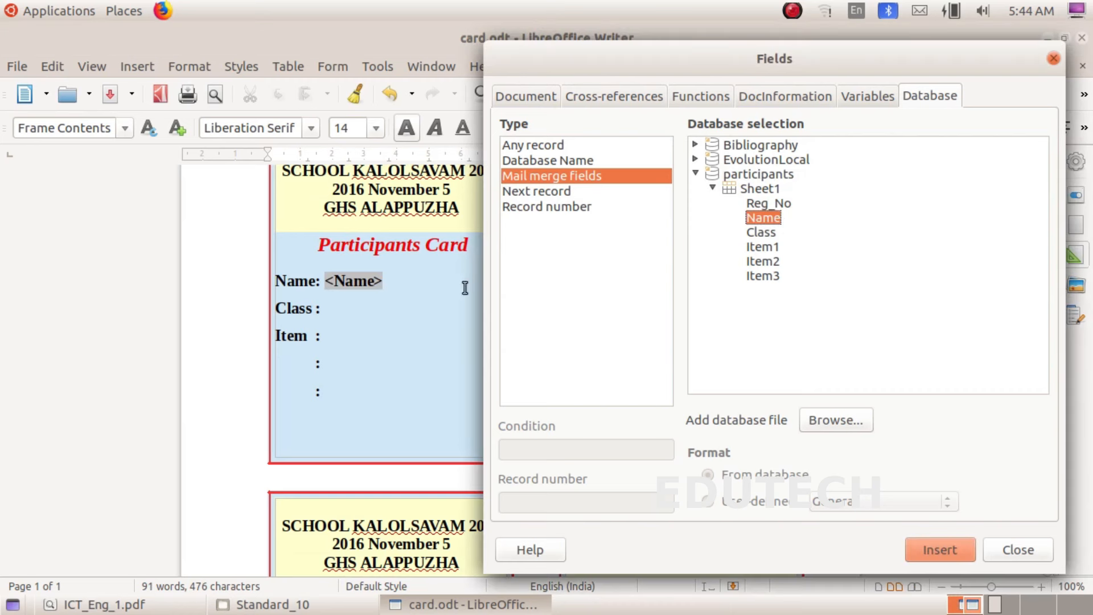
left_click(370, 302)
double_click(762, 233)
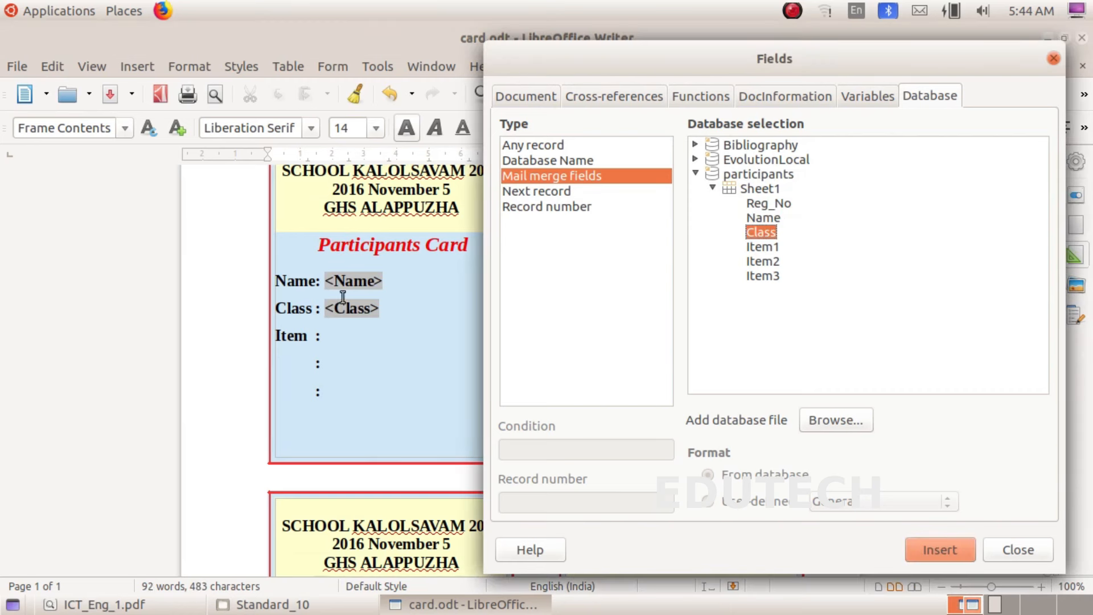
Step: Insert the Item1, Item2 and Item3 merge fields on the item lines of the upper-left card, ending with a Next record field
left_click(336, 334)
double_click(763, 247)
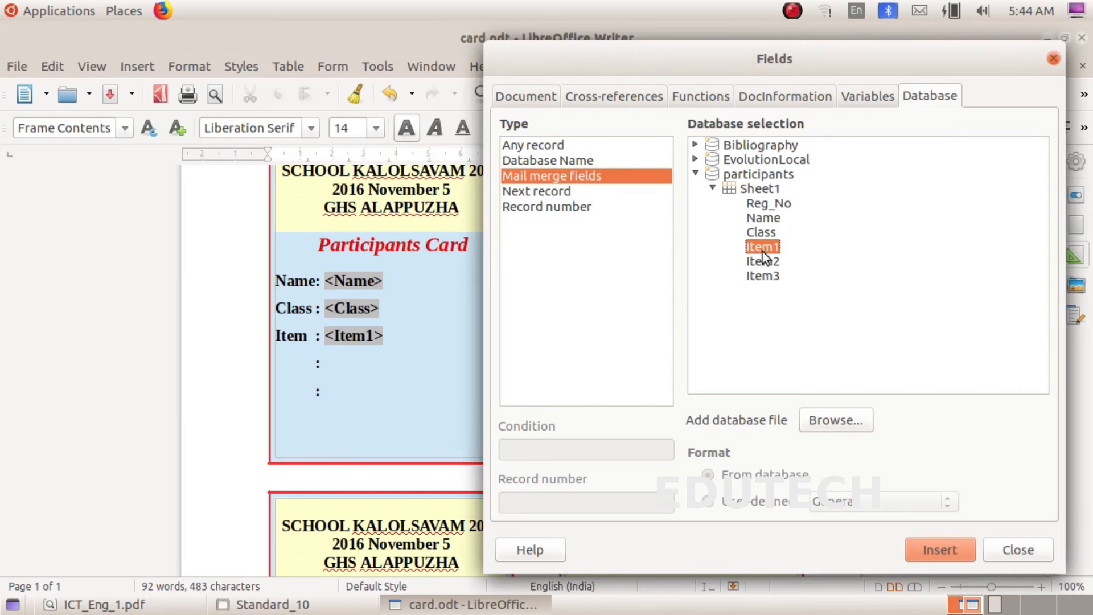
left_click(324, 364)
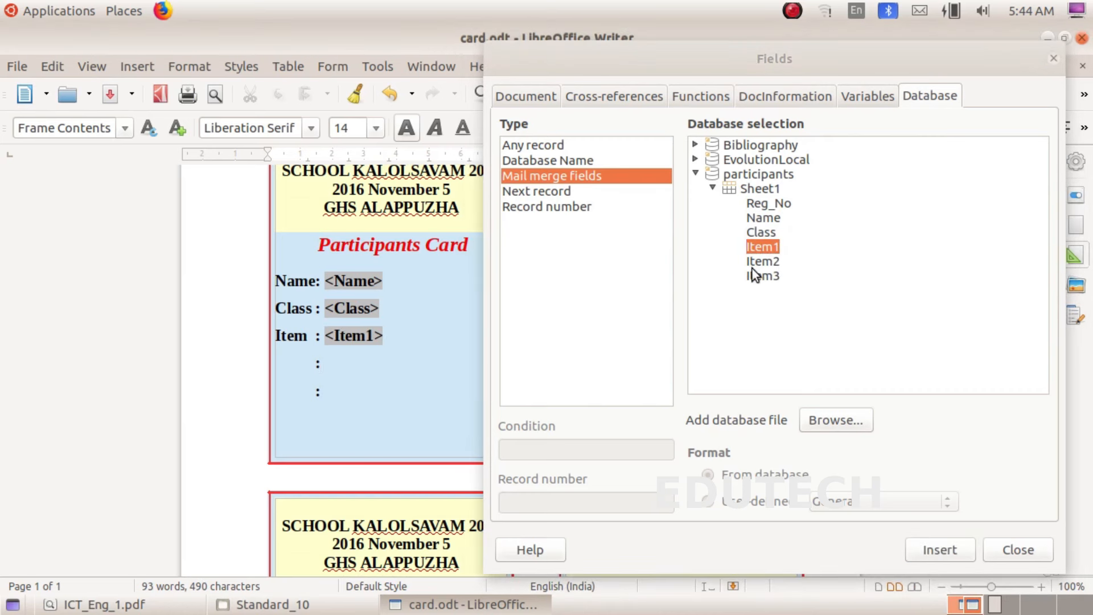
double_click(753, 265)
left_click(326, 393)
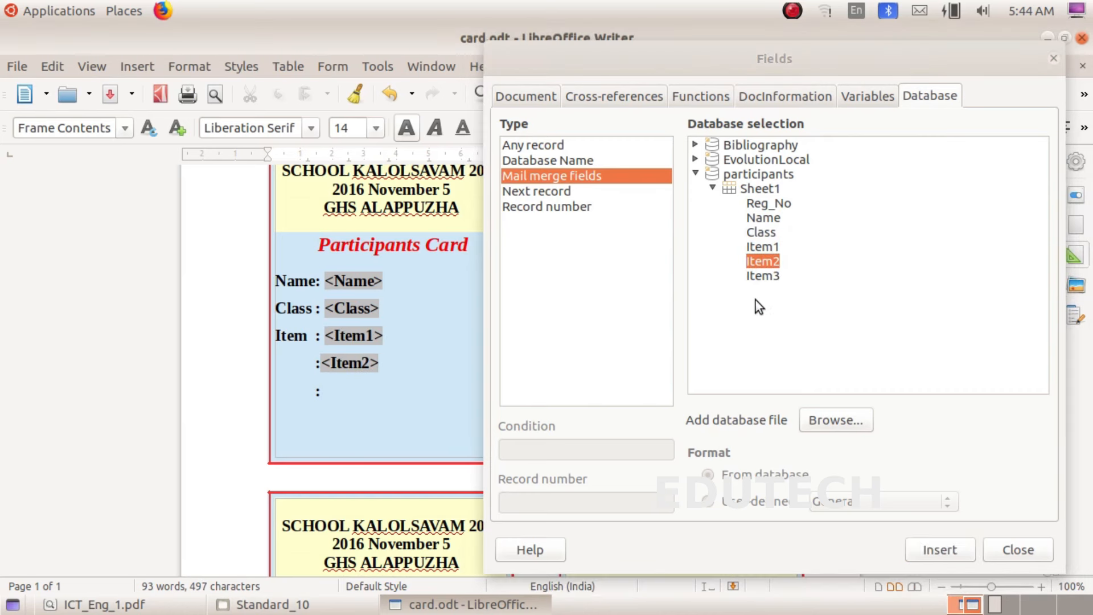
double_click(763, 275)
left_click_drag(864, 57, 384, 86)
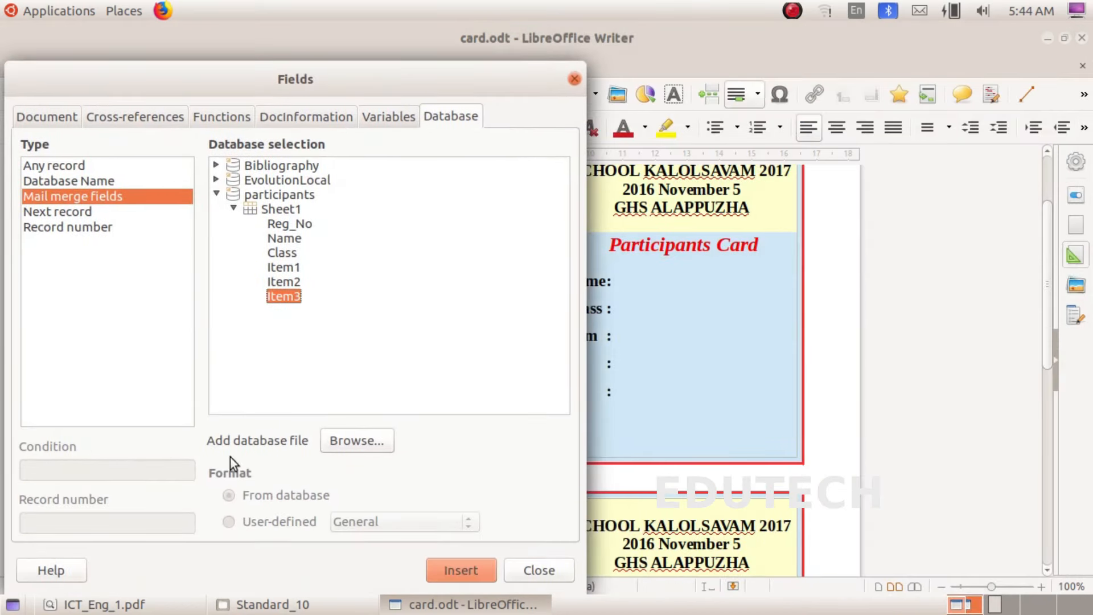
left_click(78, 216)
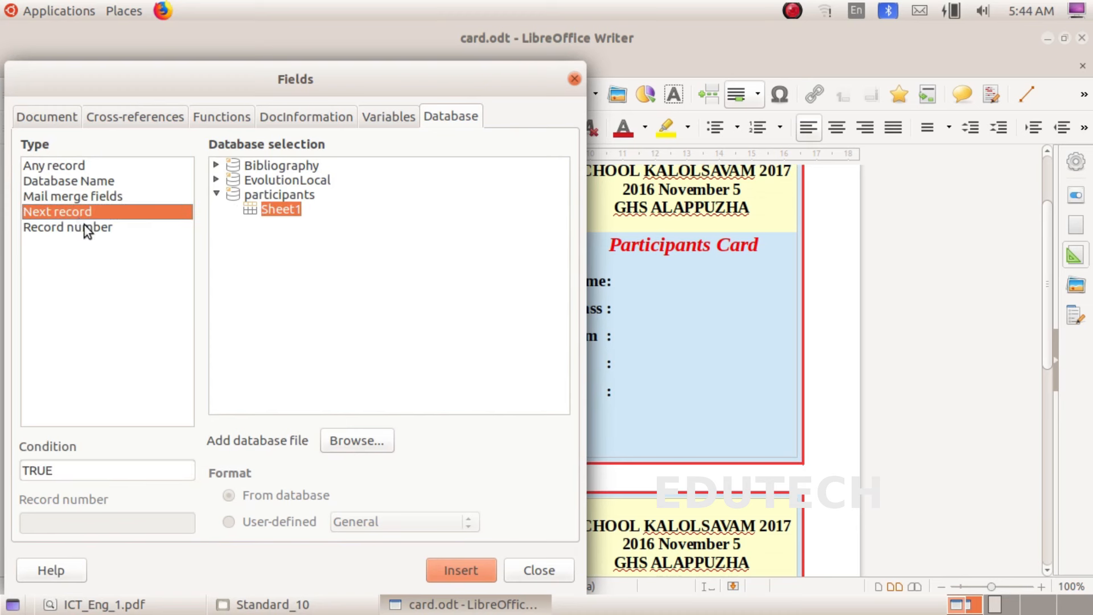
Step: Insert the Name and Class mail merge fields from Sheet1 beside their labels in the upper-right card
left_click(108, 187)
left_click(106, 195)
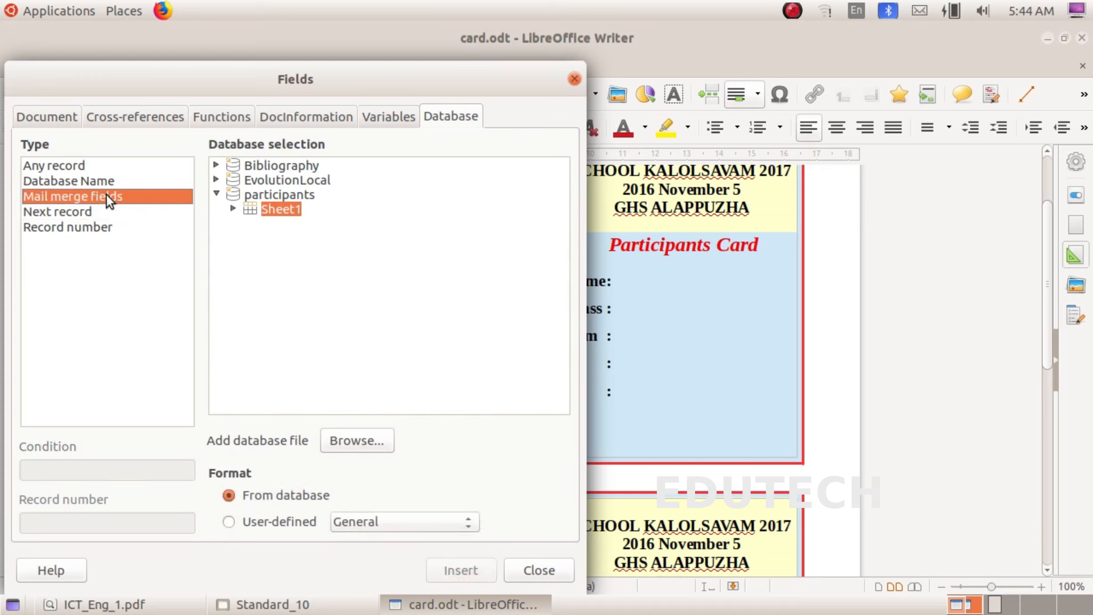
left_click(232, 209)
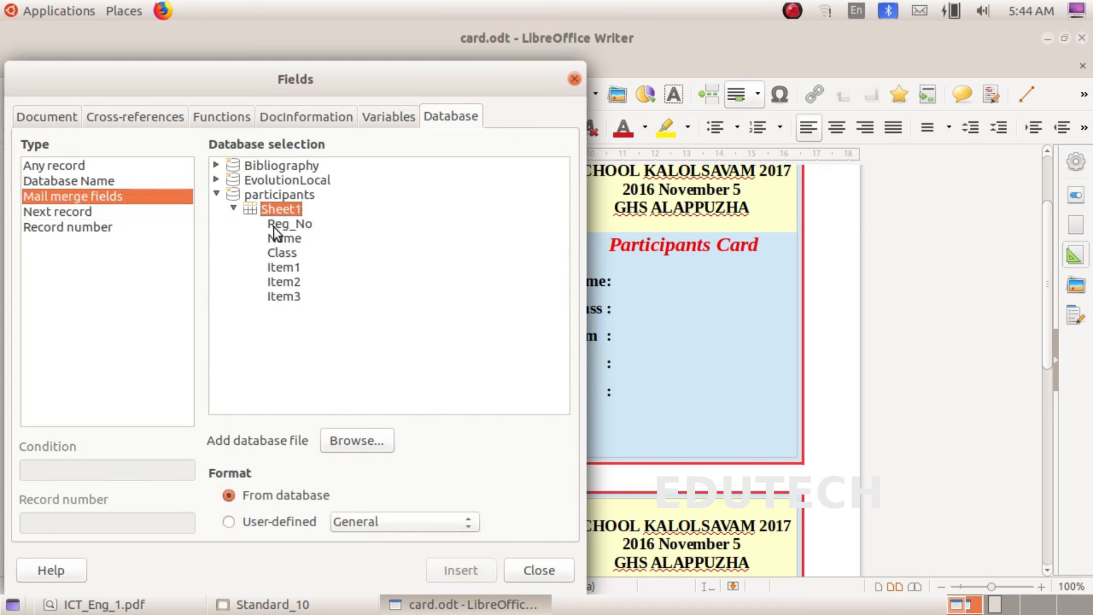
left_click(660, 283)
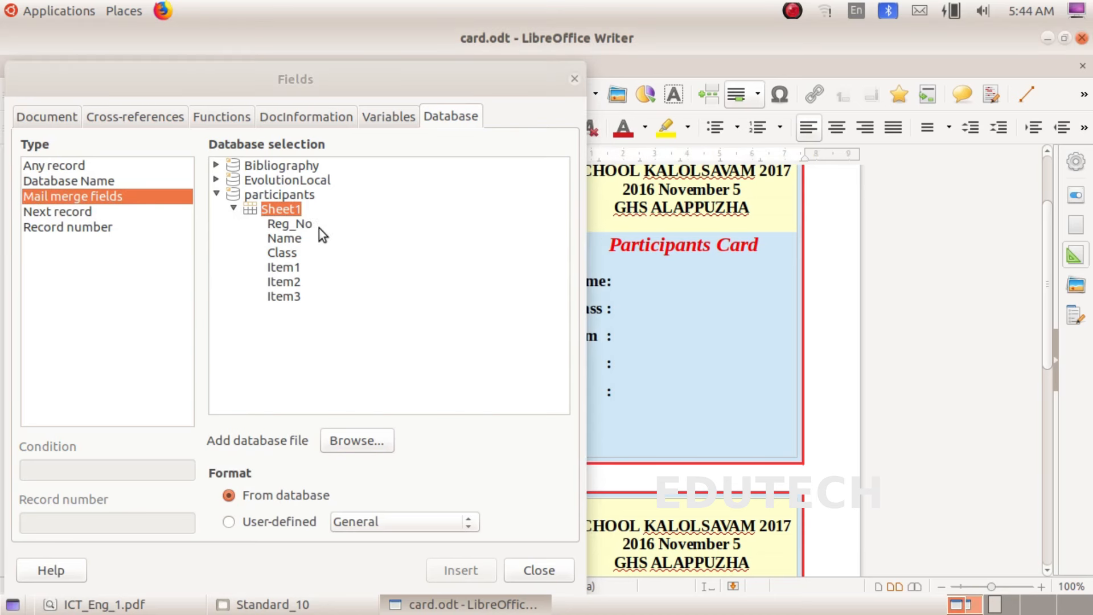
double_click(285, 239)
left_click(629, 308)
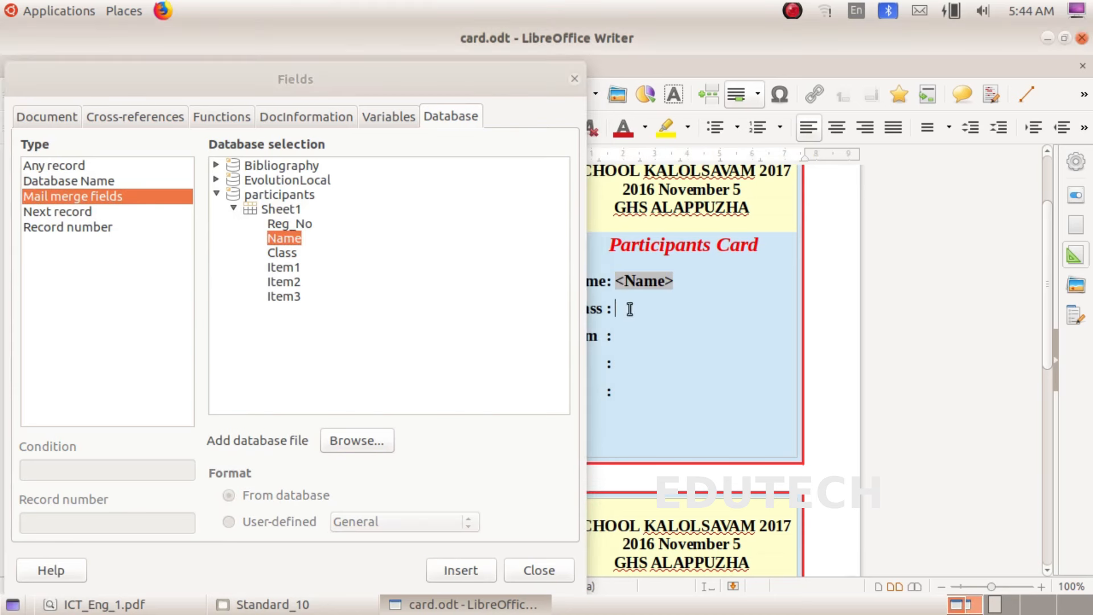
double_click(288, 254)
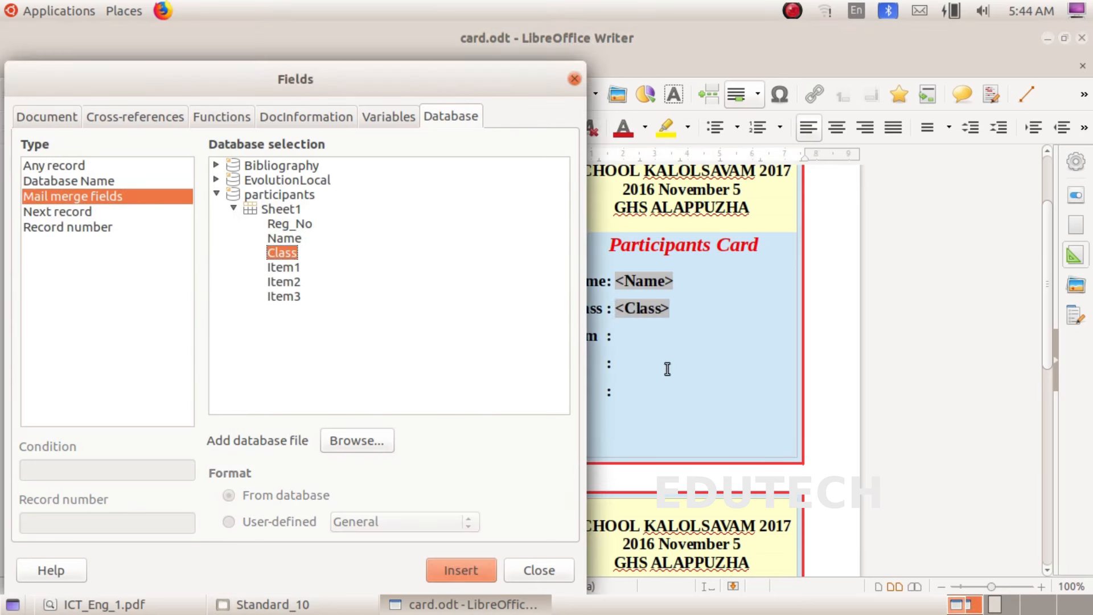
Step: Insert the Item1, Item2 and Item3 merge fields on the item lines of the upper-right card, ending with a Next record field
left_click(638, 335)
double_click(299, 268)
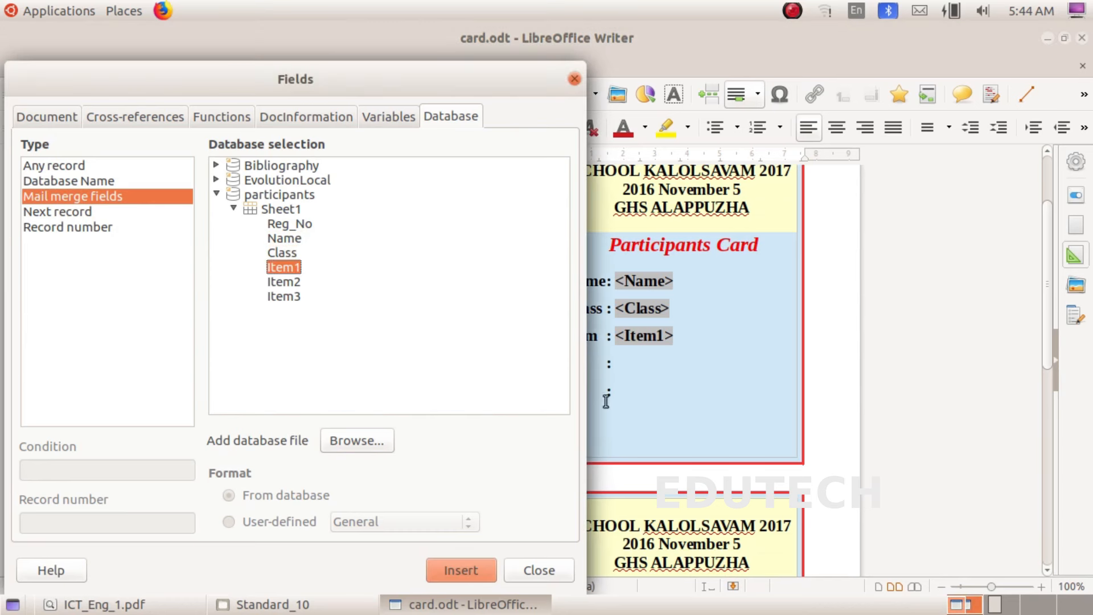
left_click(624, 363)
double_click(283, 282)
left_click(621, 391)
double_click(288, 298)
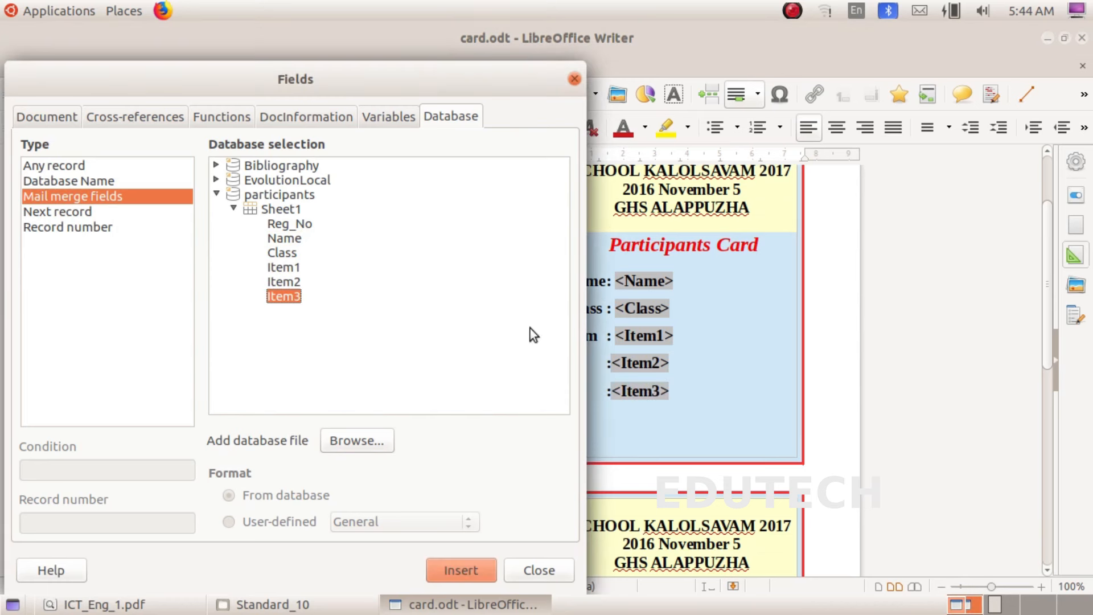
left_click(49, 213)
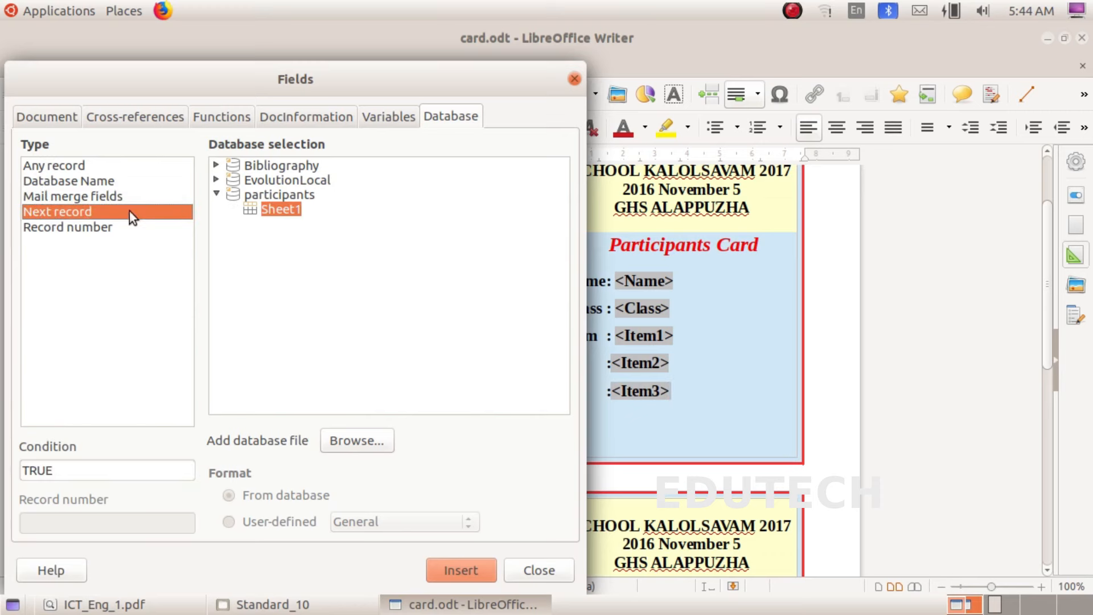
Step: Insert a Next record field after the Name label in the lower-left card
left_click_drag(187, 83, 851, 114)
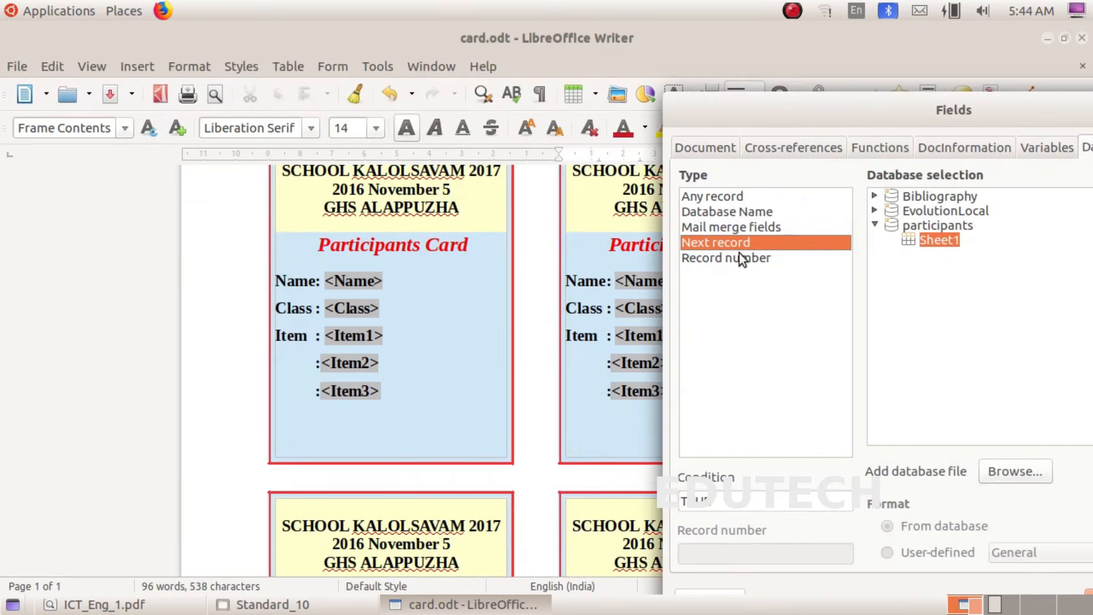
scroll(476, 419, "down", 5)
scroll(470, 444, "down", 4)
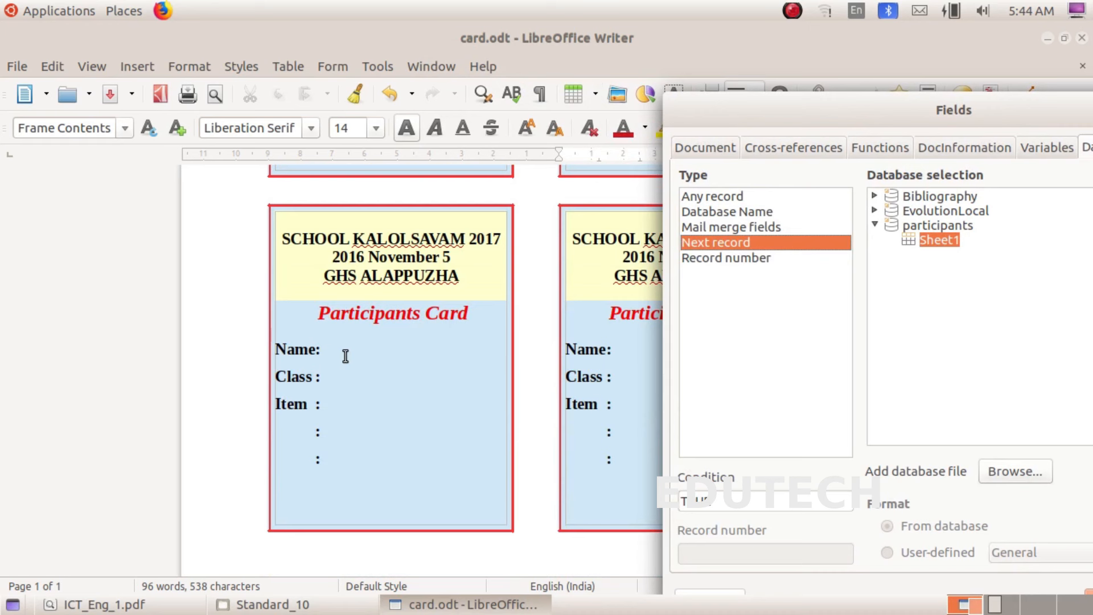
left_click(344, 355)
left_click(795, 238)
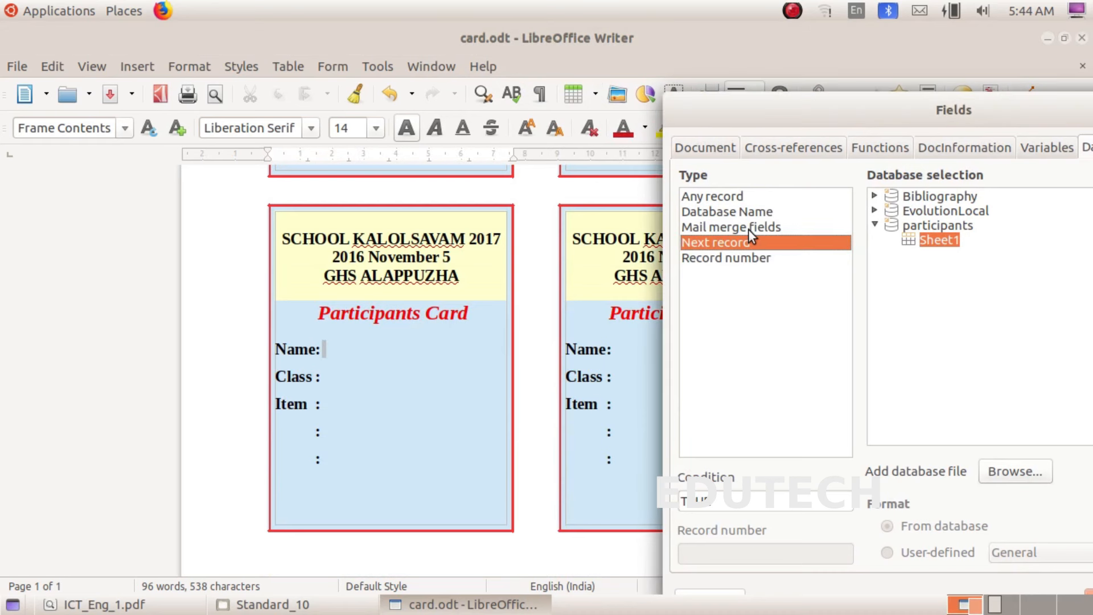